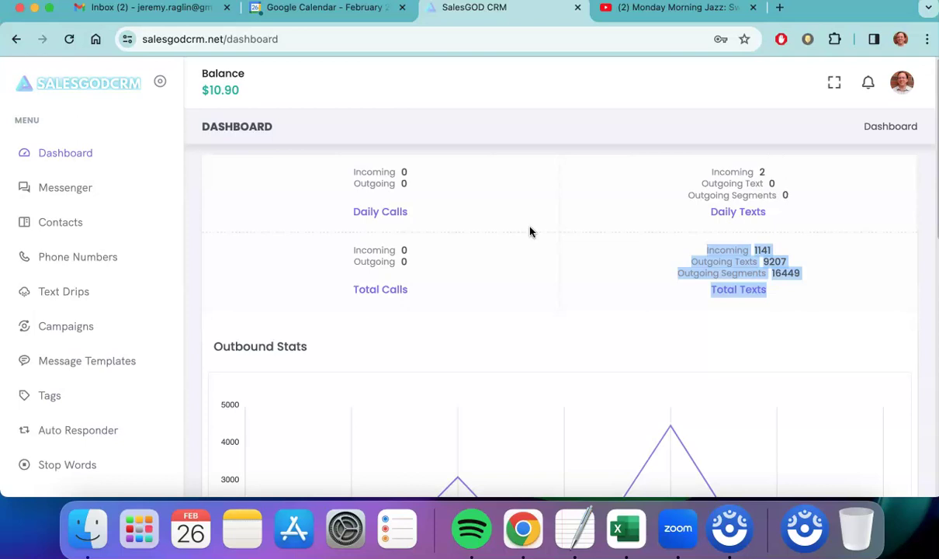
Review the dashboard's call and text totals, the Outbound Stats chart and the lifetime and daily message delivery charts
left_click(530, 189)
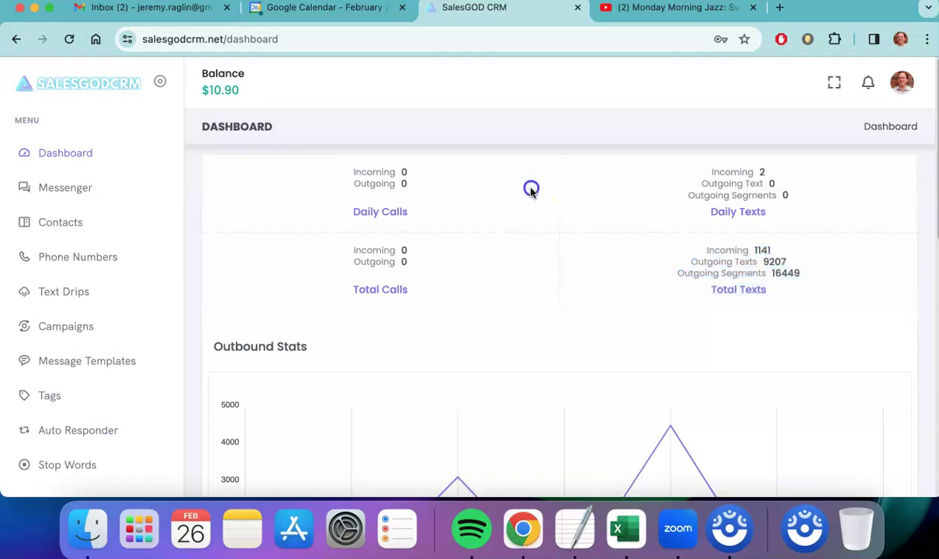
left_click(731, 167)
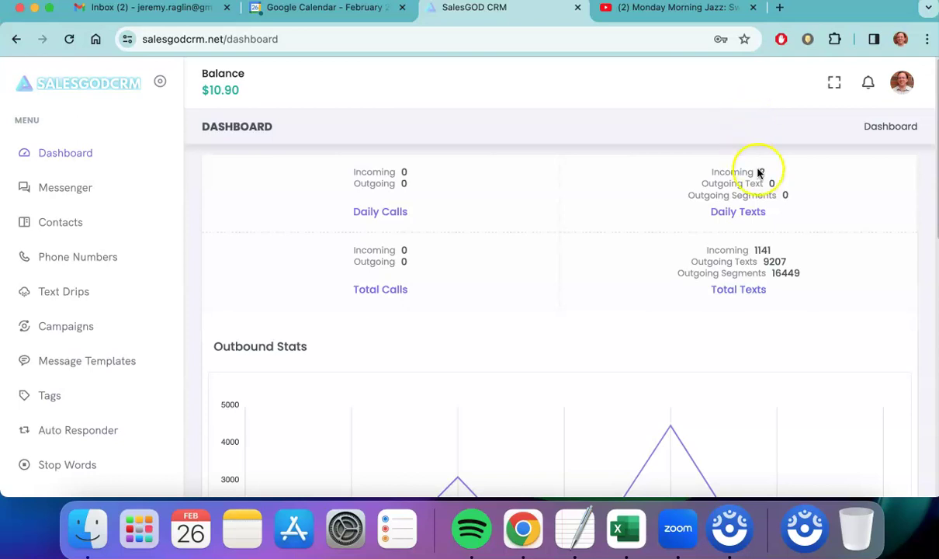
left_click_drag(780, 298, 692, 241)
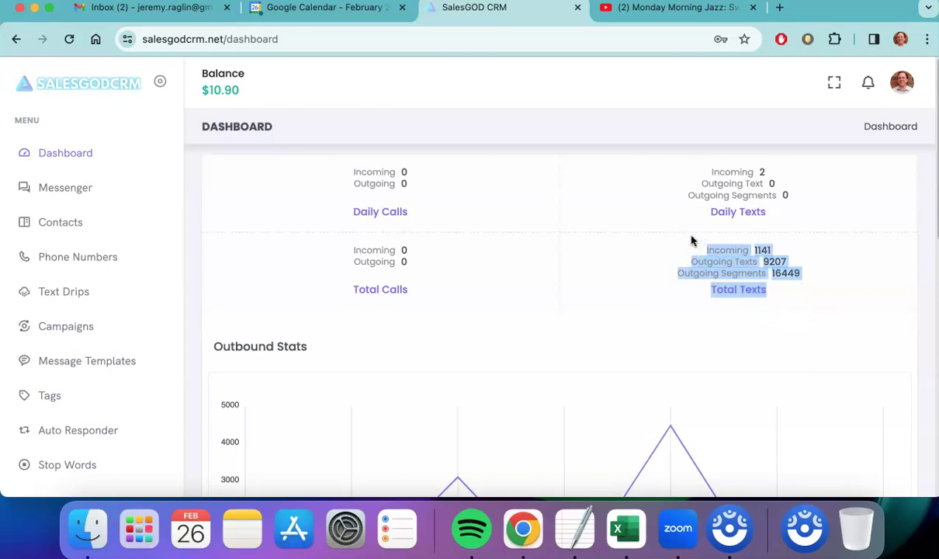
scroll(653, 258, "down", 4)
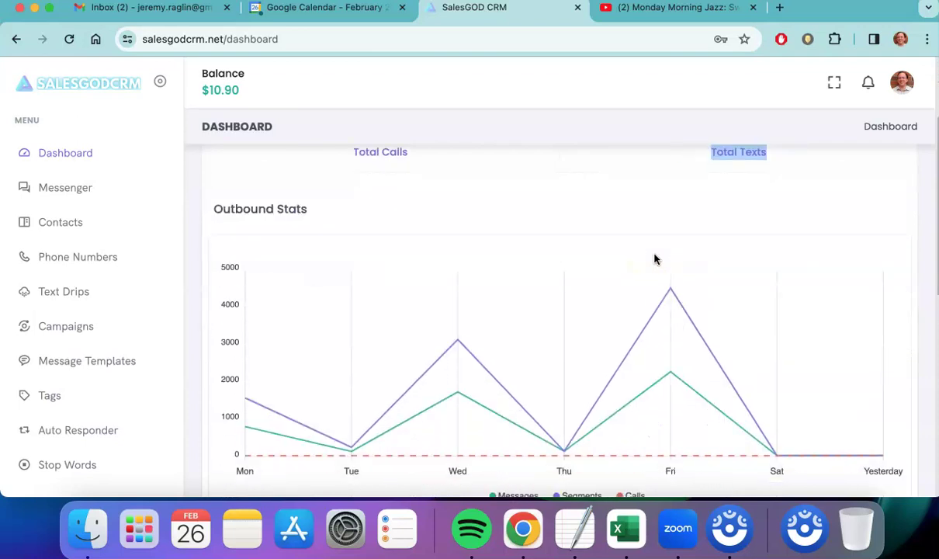
scroll(654, 258, "down", 1)
mouse_move(254, 379)
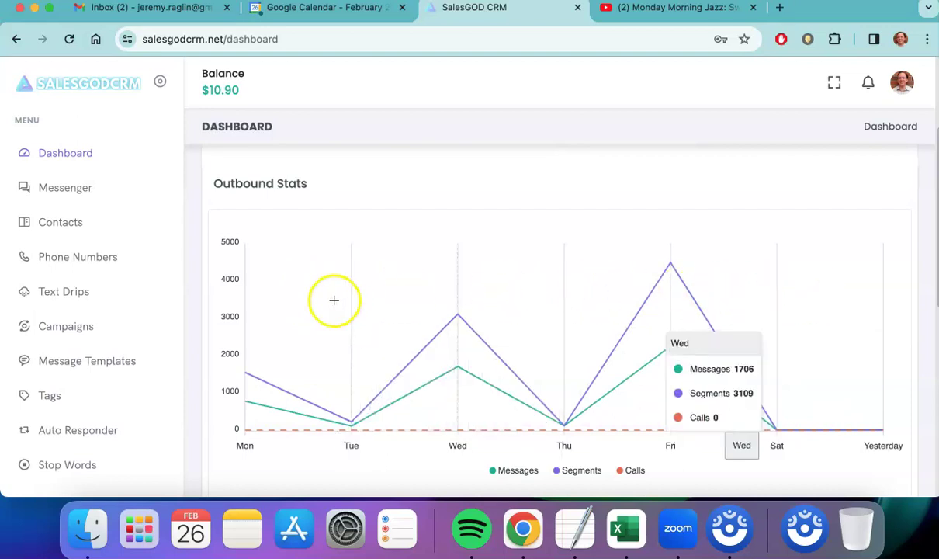
scroll(784, 361, "down", 5)
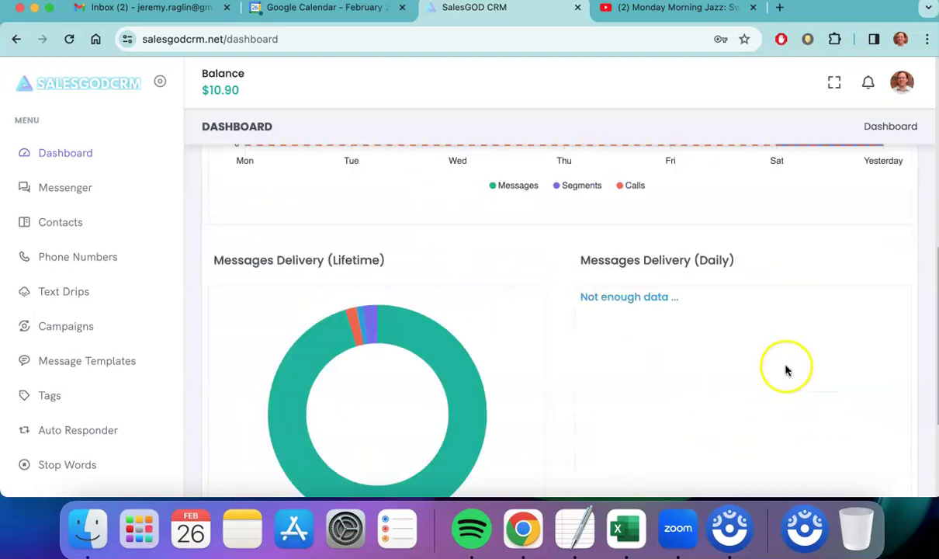
scroll(646, 423, "down", 3)
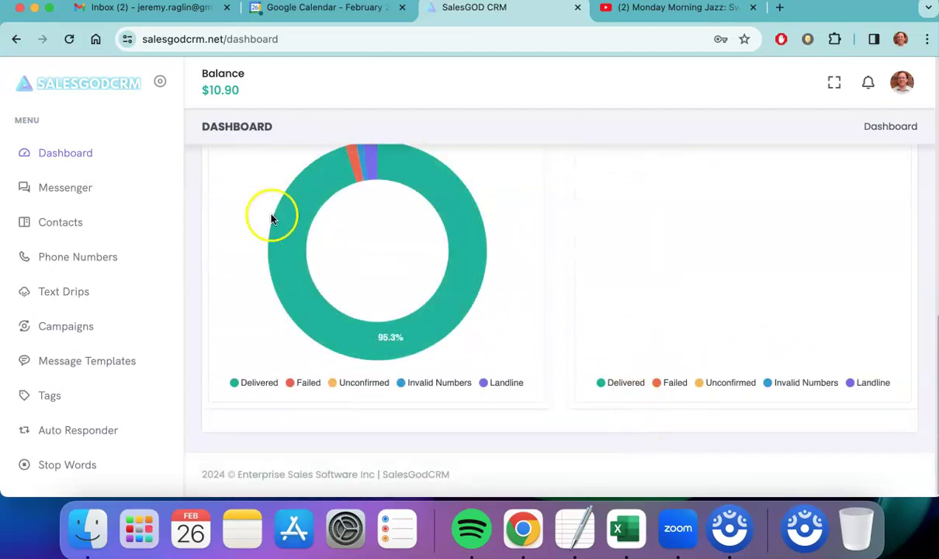
left_click(371, 349)
scroll(371, 353, "up", 1)
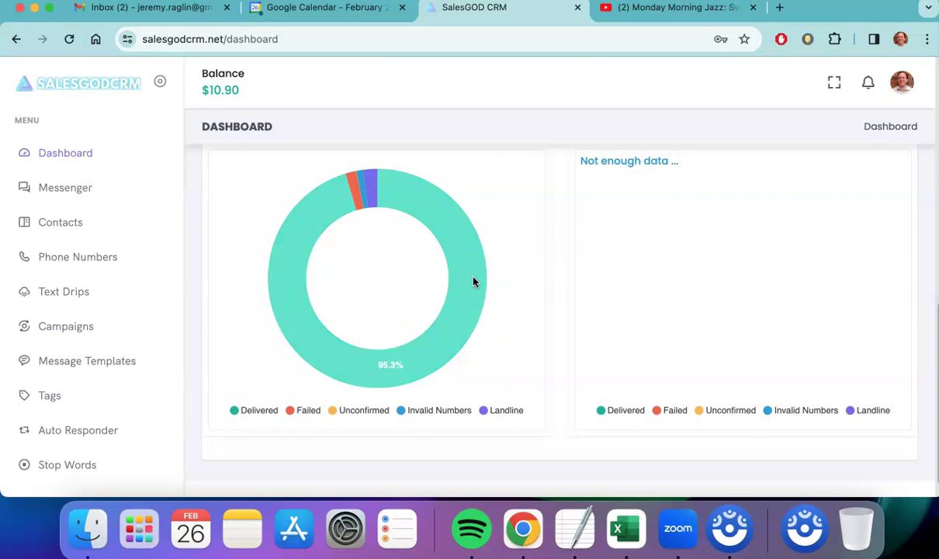
List all chats in the Messenger, open the most recent conversation and insert the Test Message Template into the reply
left_click(75, 186)
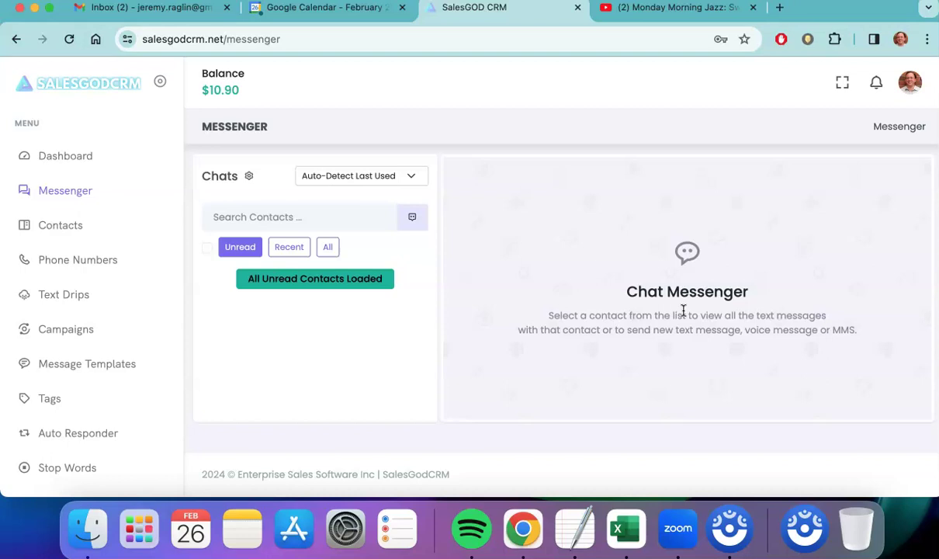
left_click(327, 247)
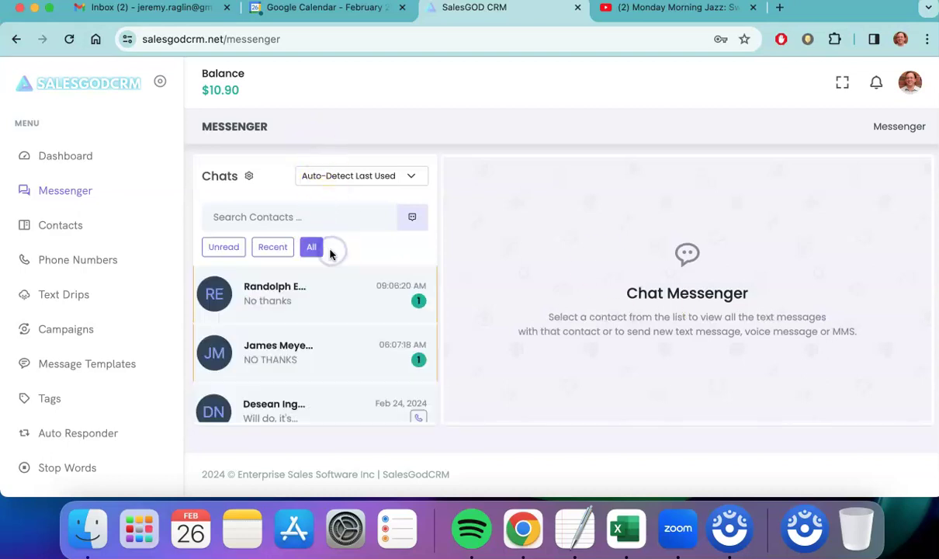
left_click(315, 287)
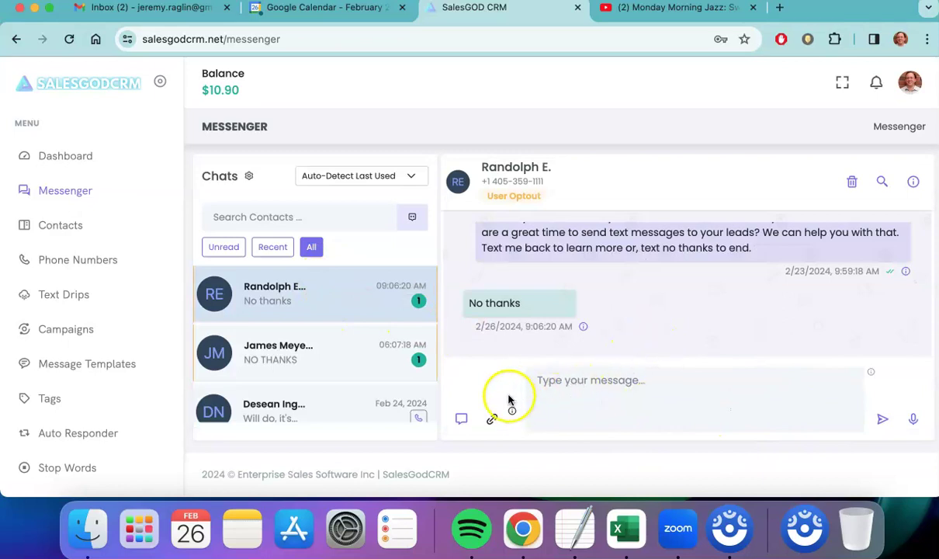
left_click(461, 419)
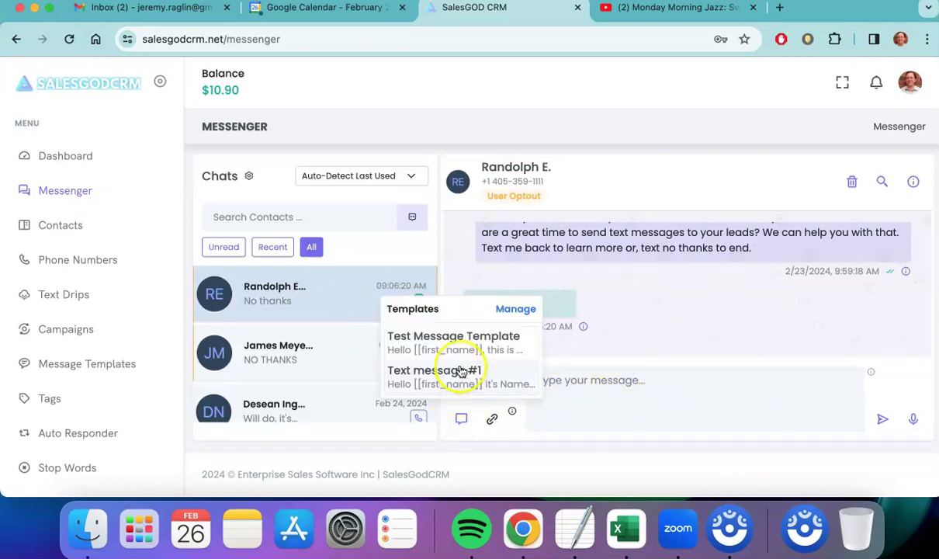
left_click(428, 349)
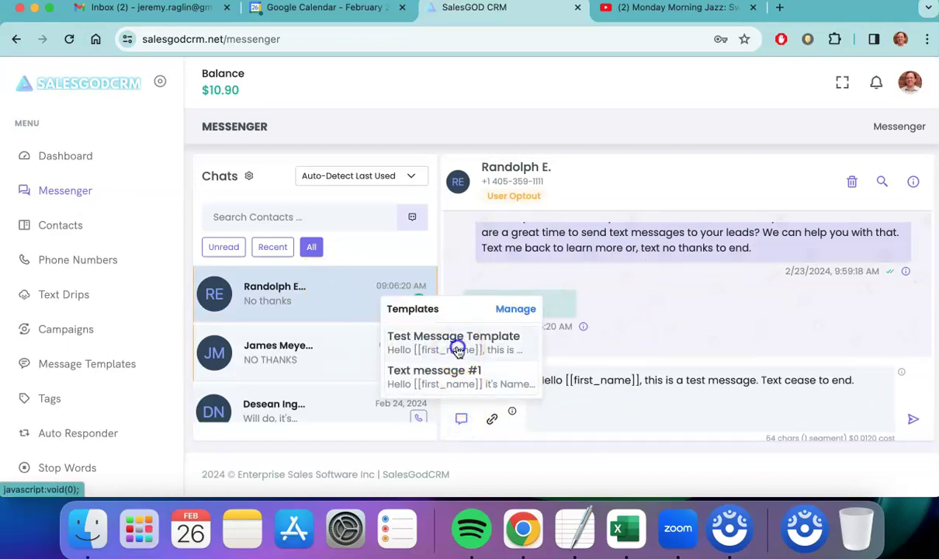
left_click(677, 400)
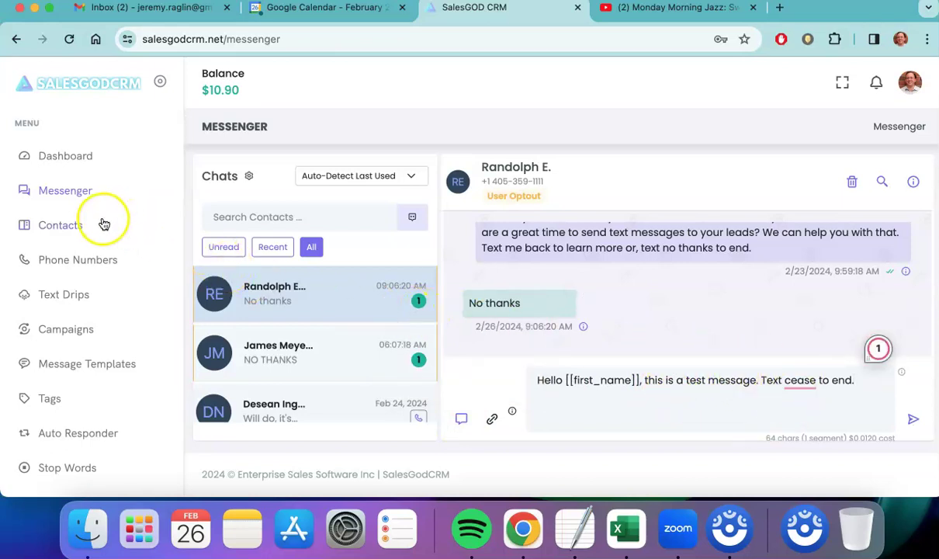
Examine the contact import form and its options for linking contacts, and close it without importing
left_click(71, 221)
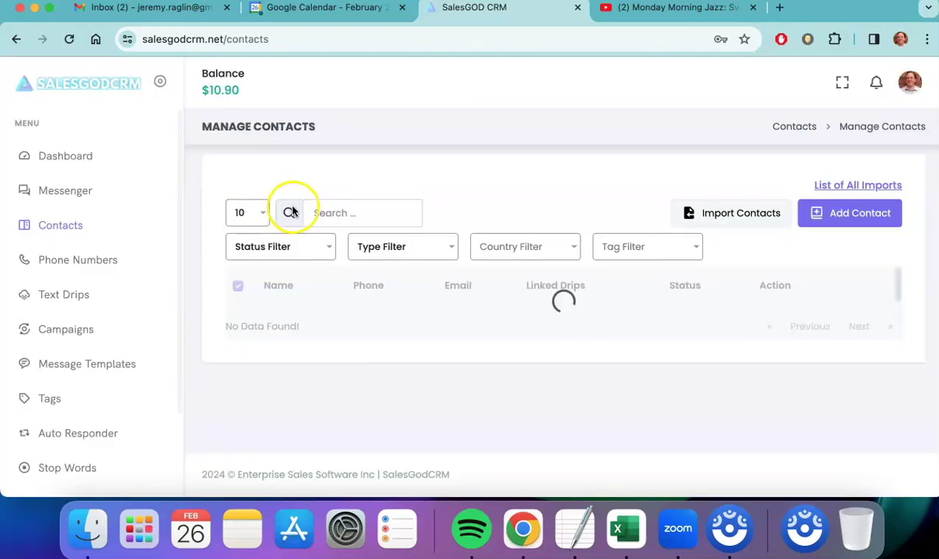
left_click(737, 213)
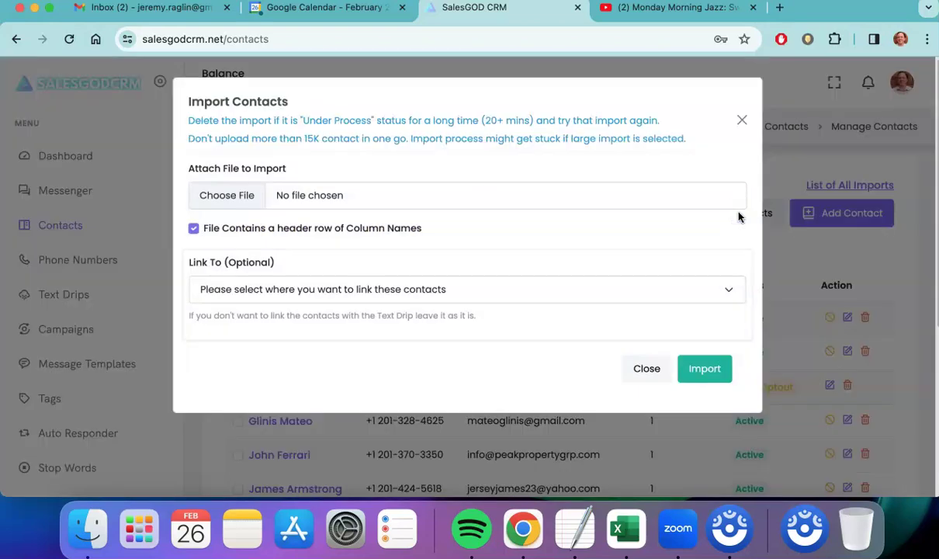
left_click(613, 284)
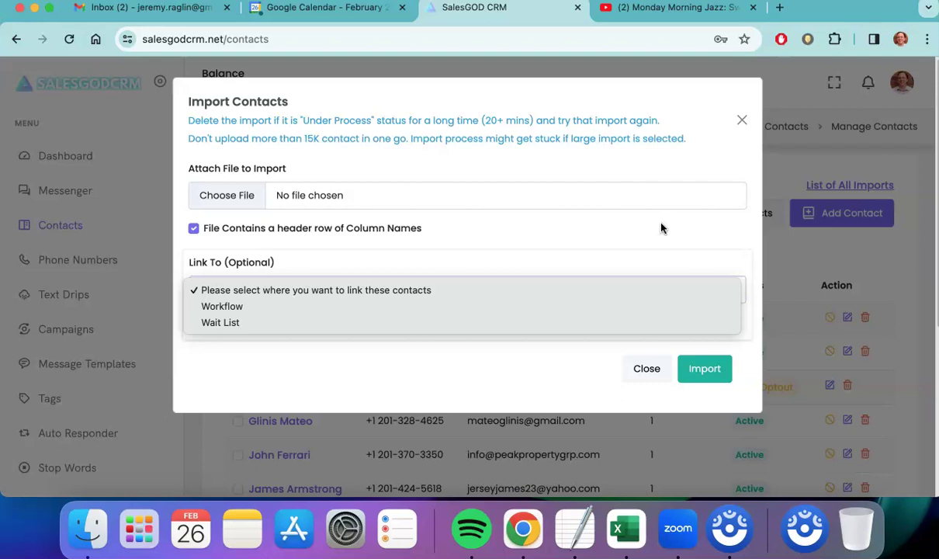
left_click(740, 119)
left_click(740, 119)
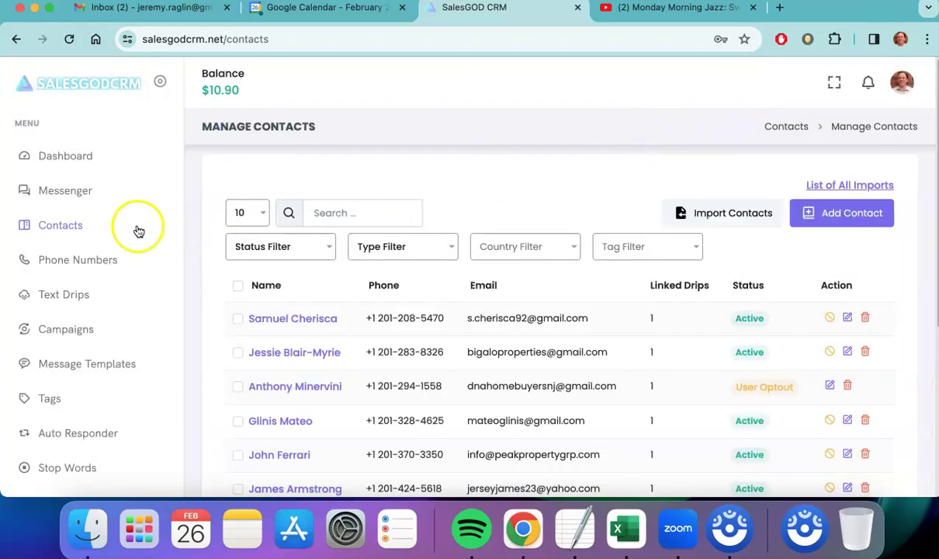
Review the list of phone numbers and inspect the details of the first number
left_click(88, 261)
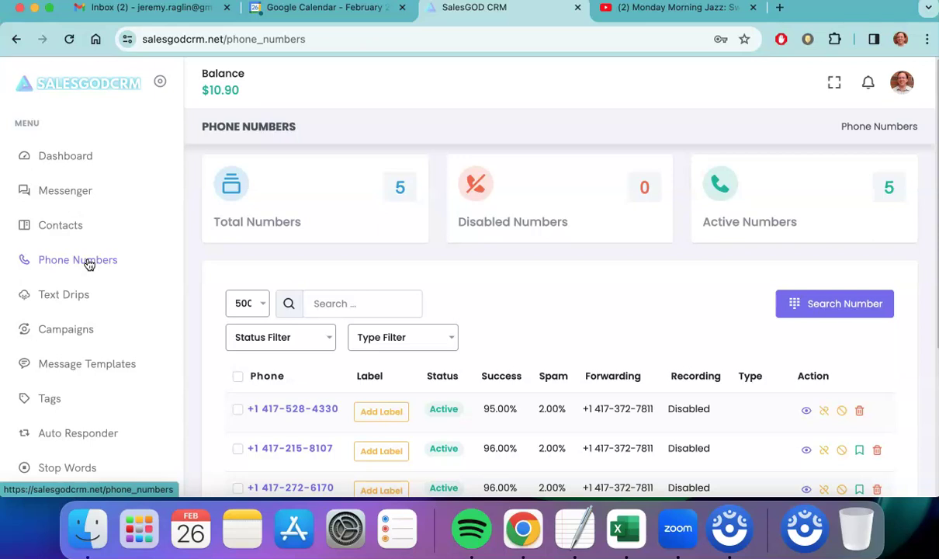
scroll(153, 258, "down", 2)
scroll(306, 266, "down", 5)
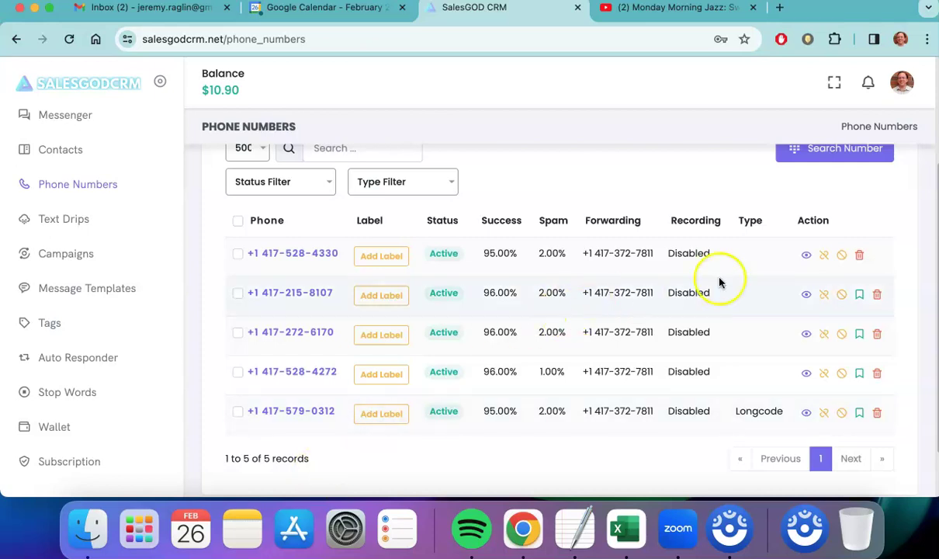
left_click(804, 257)
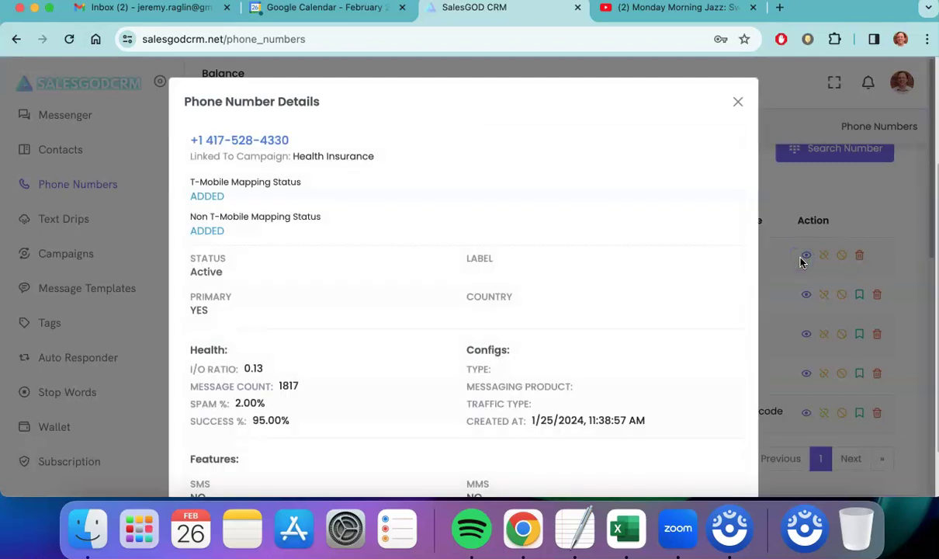
scroll(425, 278, "down", 5)
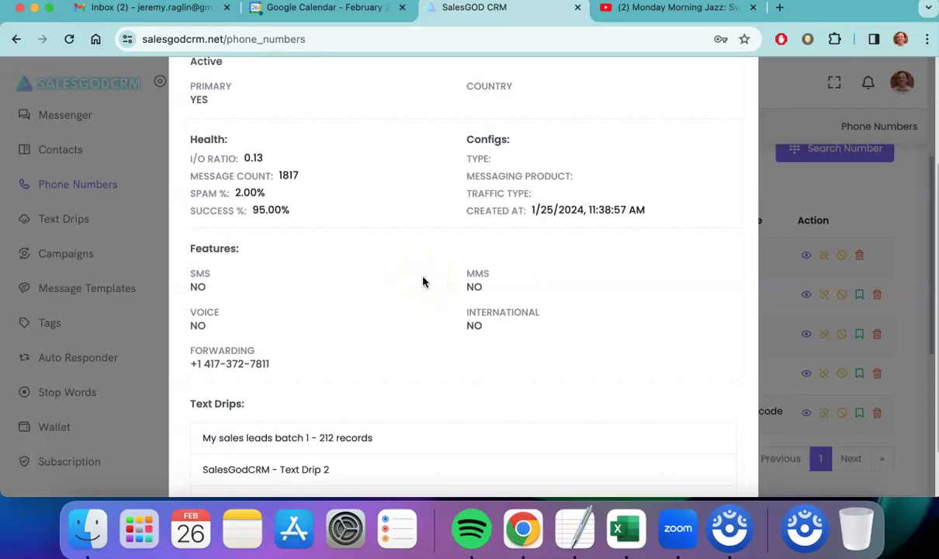
scroll(425, 281, "up", 5)
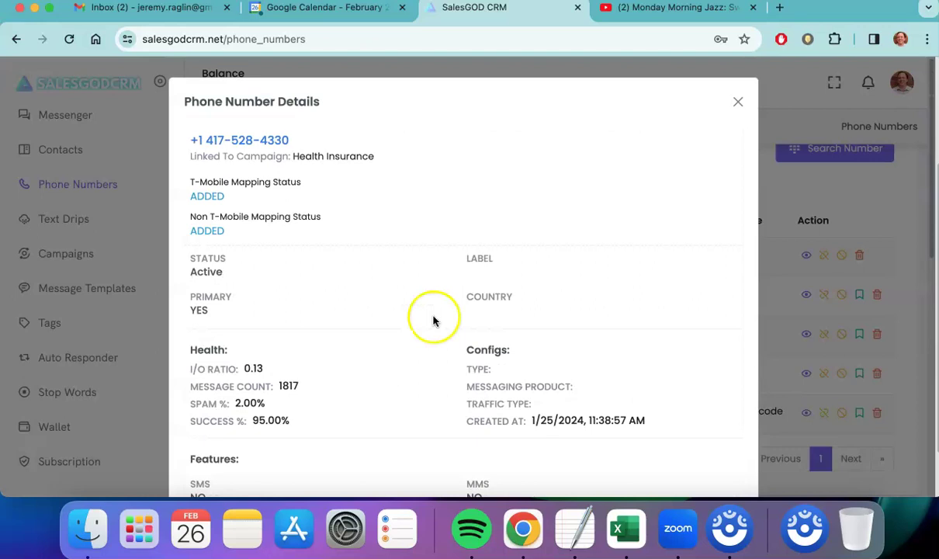
left_click(737, 104)
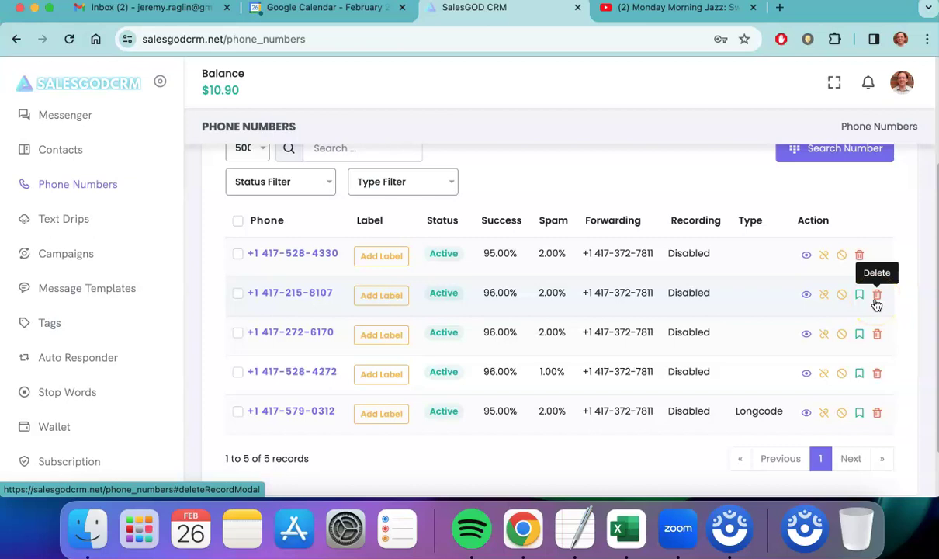
Select all phone numbers to examine the available bulk actions, such as Disable Call Forwarding, and clear the selection
scroll(822, 272, "up", 3)
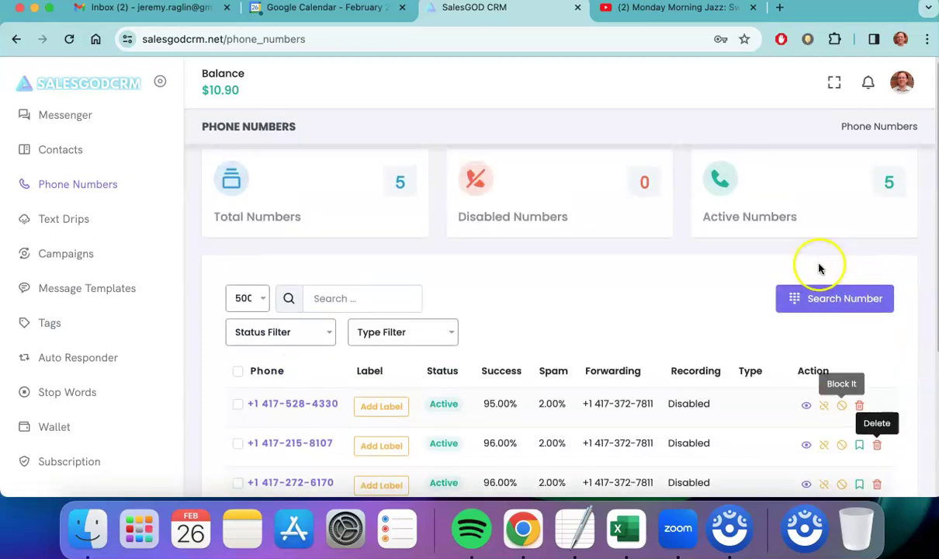
left_click(238, 371)
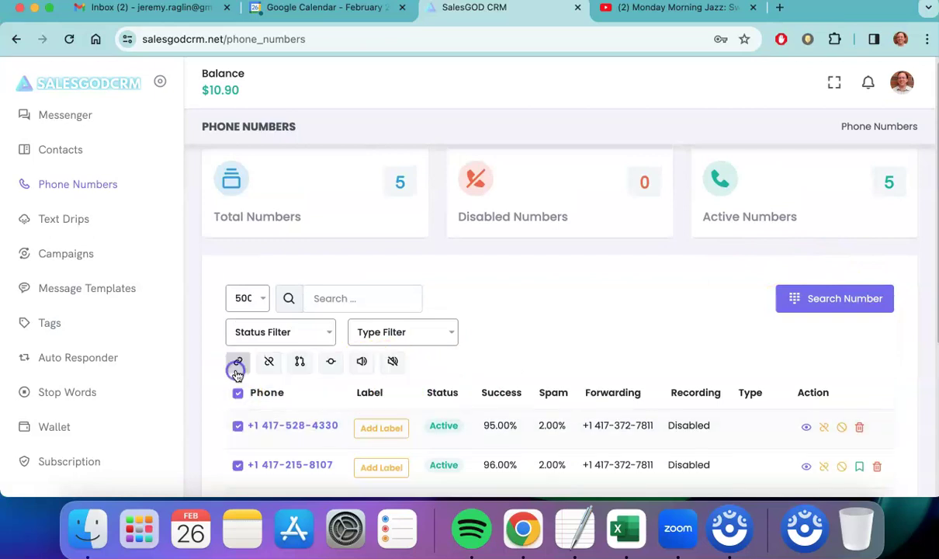
left_click(329, 366)
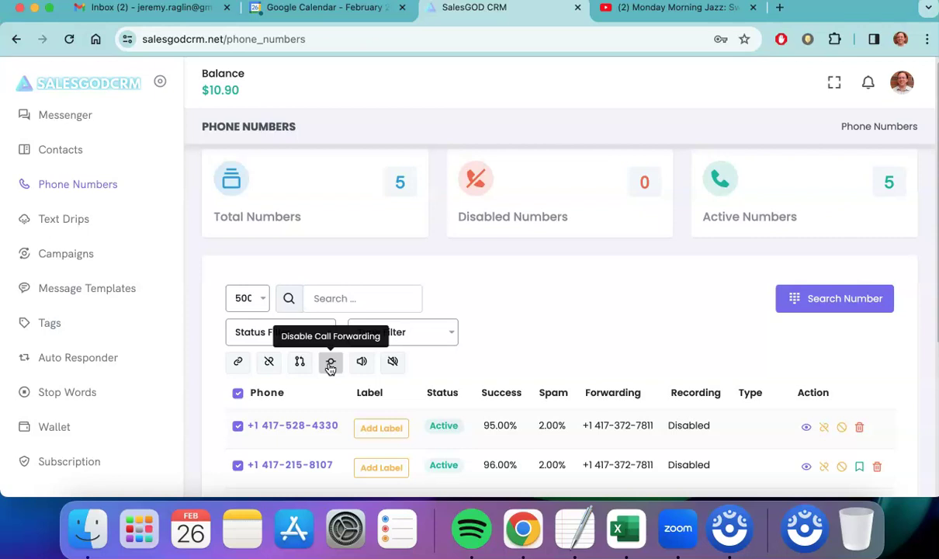
left_click(246, 397)
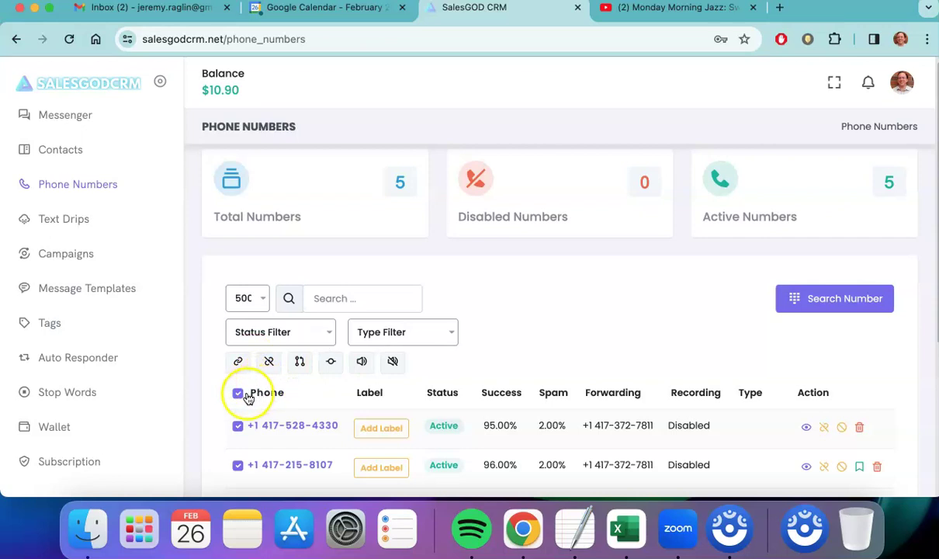
left_click(247, 397)
scroll(240, 388, "down", 1)
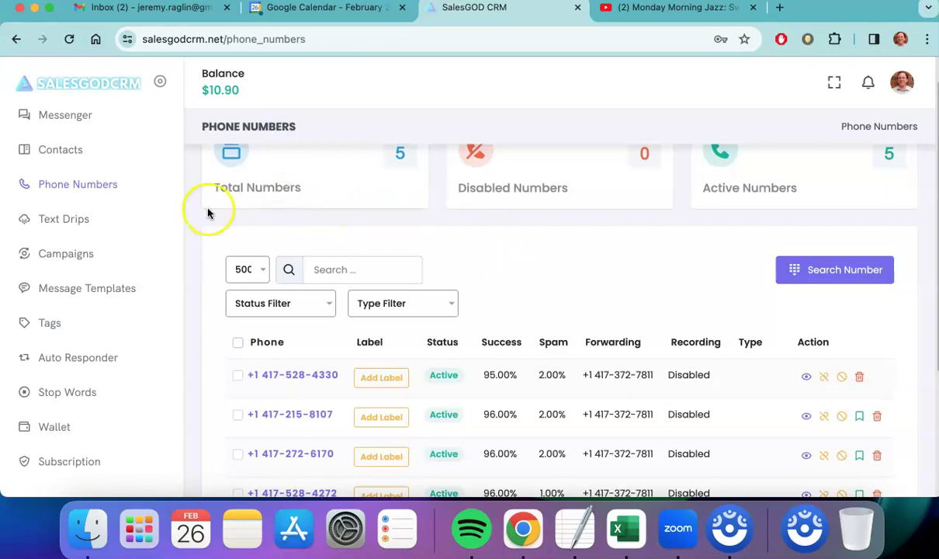
Start a new text drip and enable its time window for Monday through Friday
left_click(62, 223)
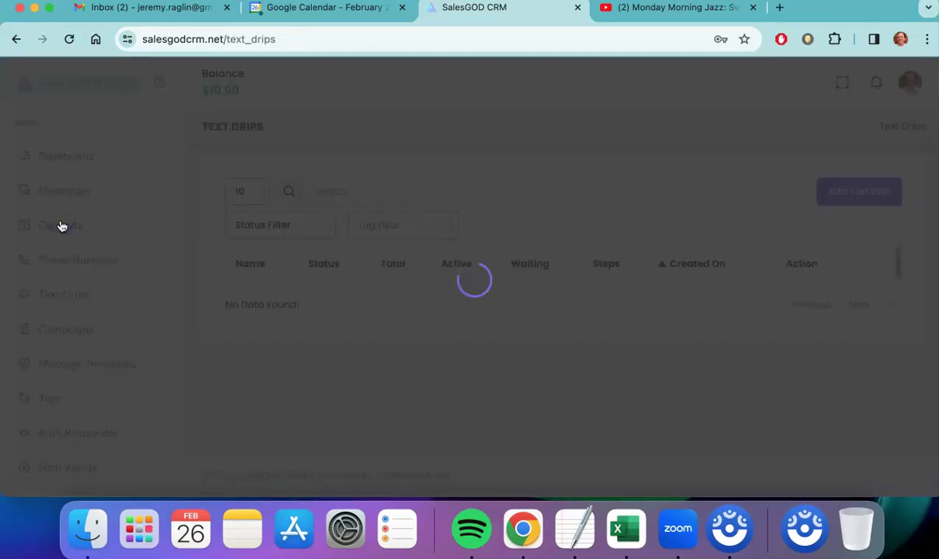
left_click(845, 189)
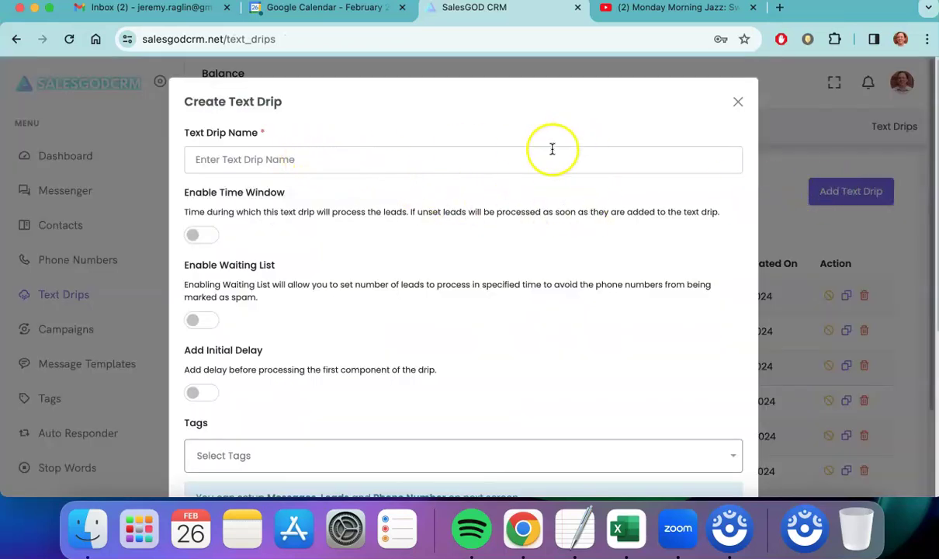
left_click(204, 235)
left_click(210, 273)
left_click(253, 271)
left_click(303, 272)
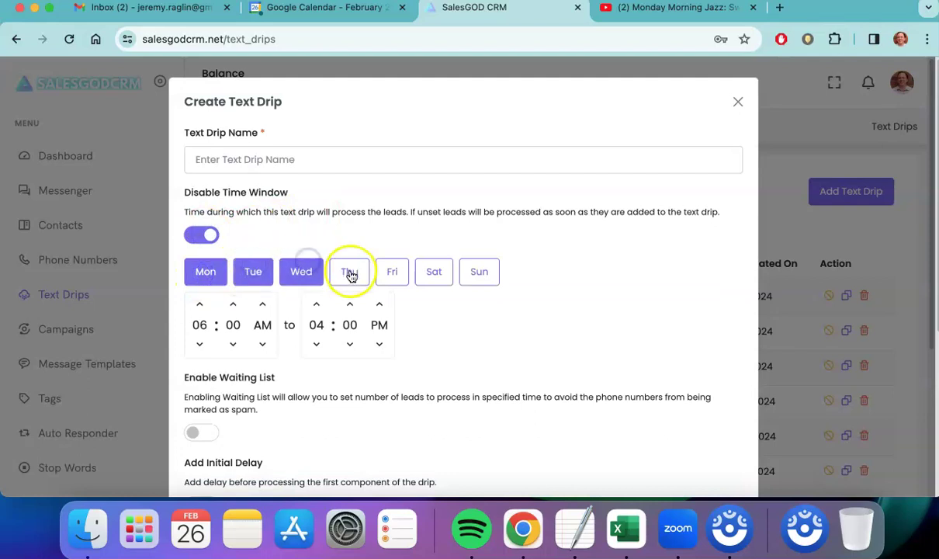
left_click(349, 271)
left_click(393, 274)
Set the text drip's time window to 08:00 AM to 05:00 PM
scroll(326, 287, "down", 1)
left_click(204, 277)
left_click(202, 277)
left_click(202, 277)
left_click(316, 278)
Enable the waiting list for the new text drip, keeping the default lead processing rate
scroll(293, 349, "down", 2)
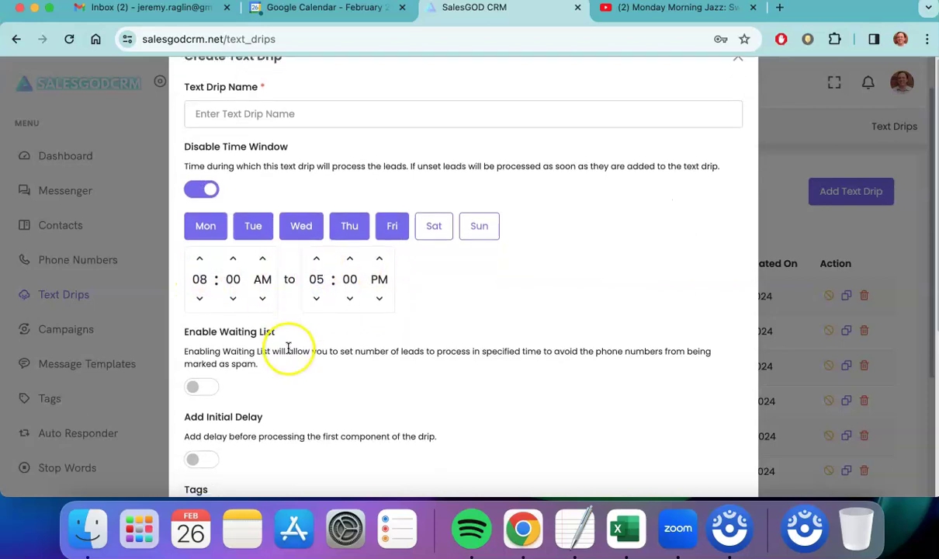
left_click(202, 358)
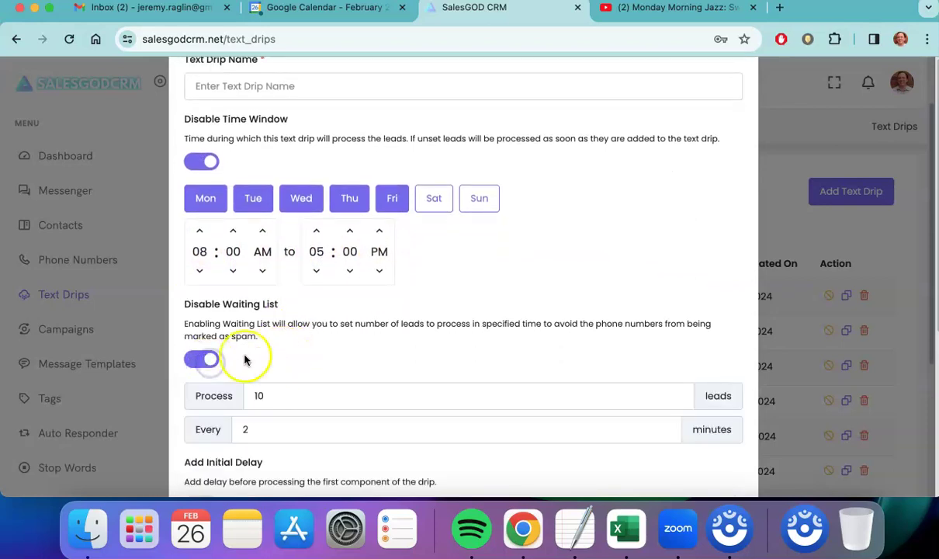
scroll(297, 374, "down", 1)
scroll(297, 375, "down", 3)
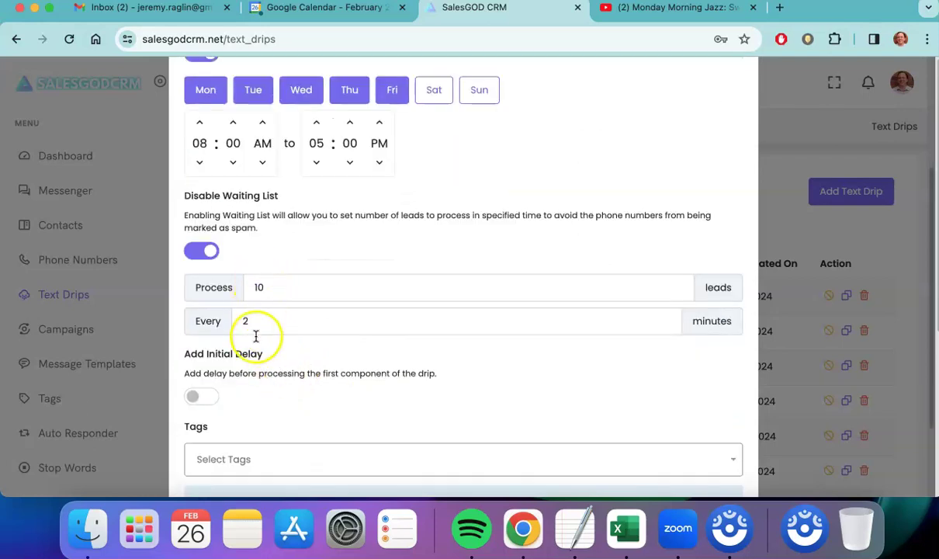
Examine the initial delay and tags options of the new text drip, try to save it without a name, and discard the form
scroll(253, 341, "down", 4)
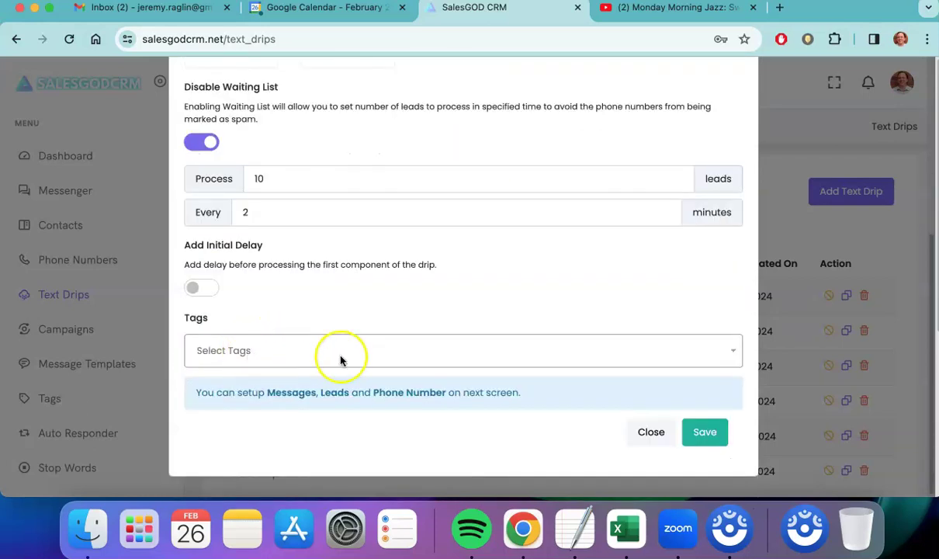
left_click(708, 432)
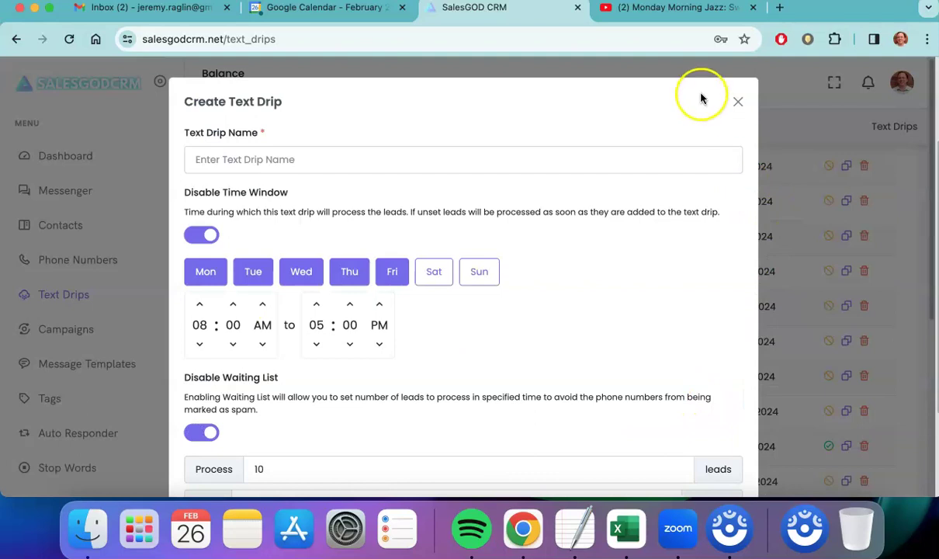
left_click(739, 104)
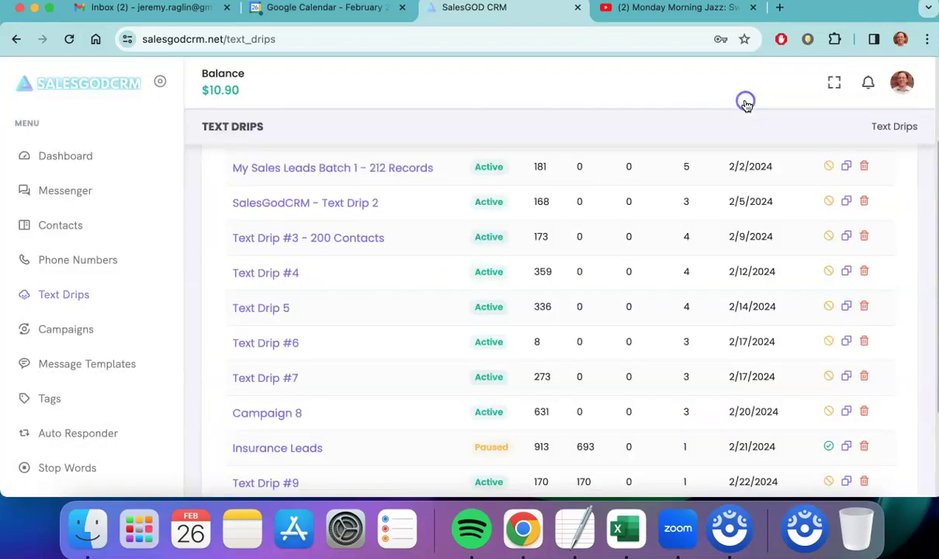
Open the My Sales Leads Batch 1 - 212 Records text drip, examine the form for adding a text component, and close it
left_click(413, 170)
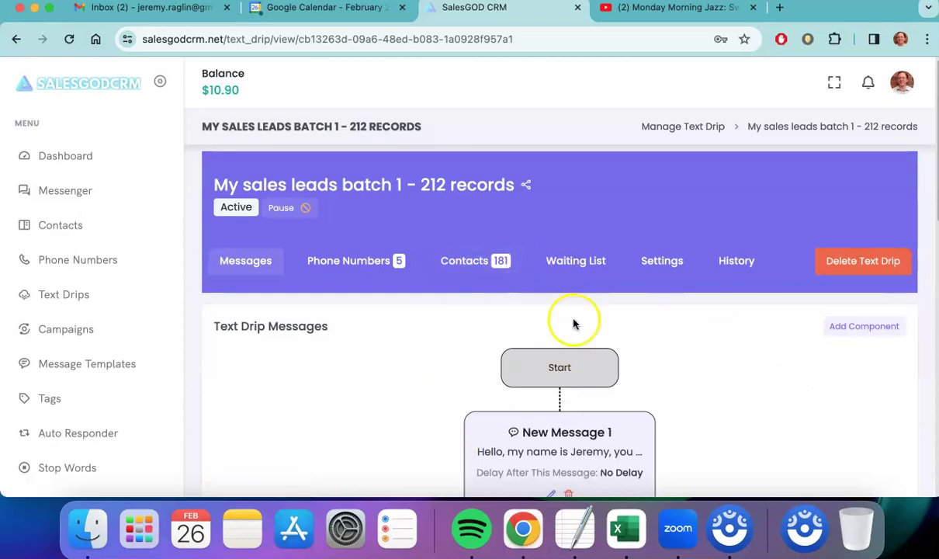
scroll(594, 365, "down", 3)
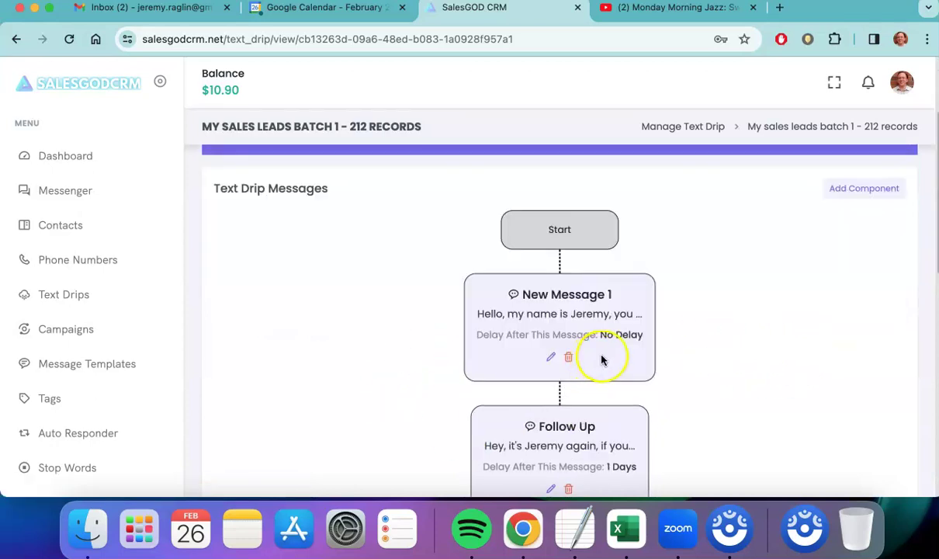
left_click(840, 187)
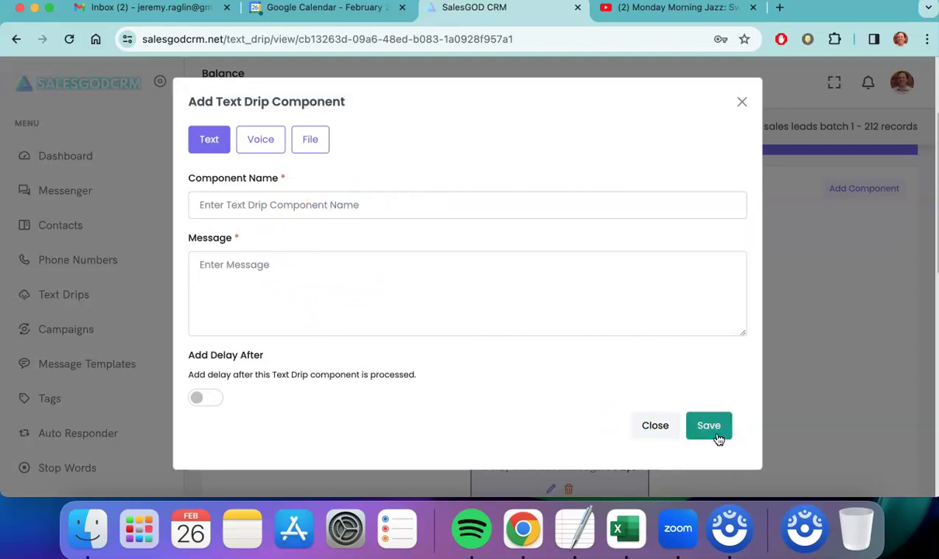
left_click(263, 283)
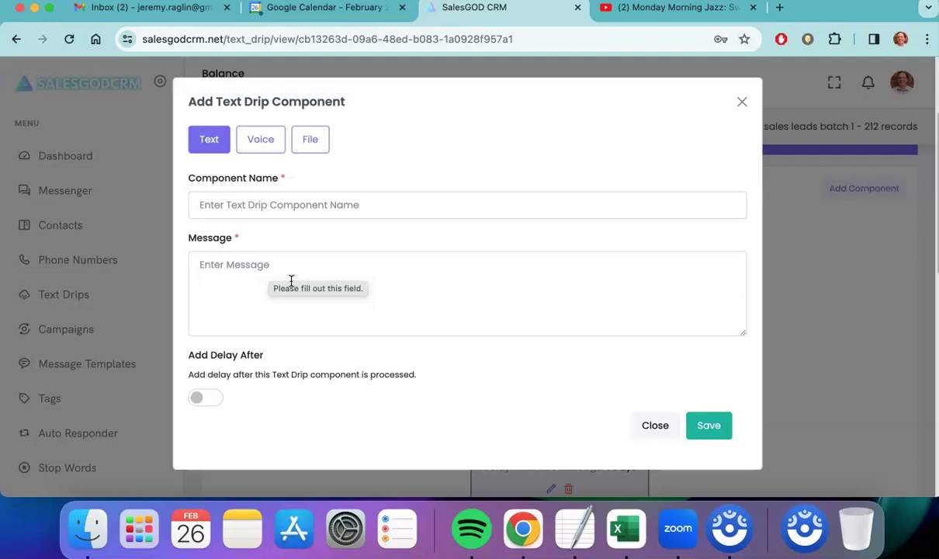
left_click(739, 101)
Examine the text drip's message sequence from New Message 1 through End of Feb message, including the delay after each message
scroll(719, 294, "down", 3)
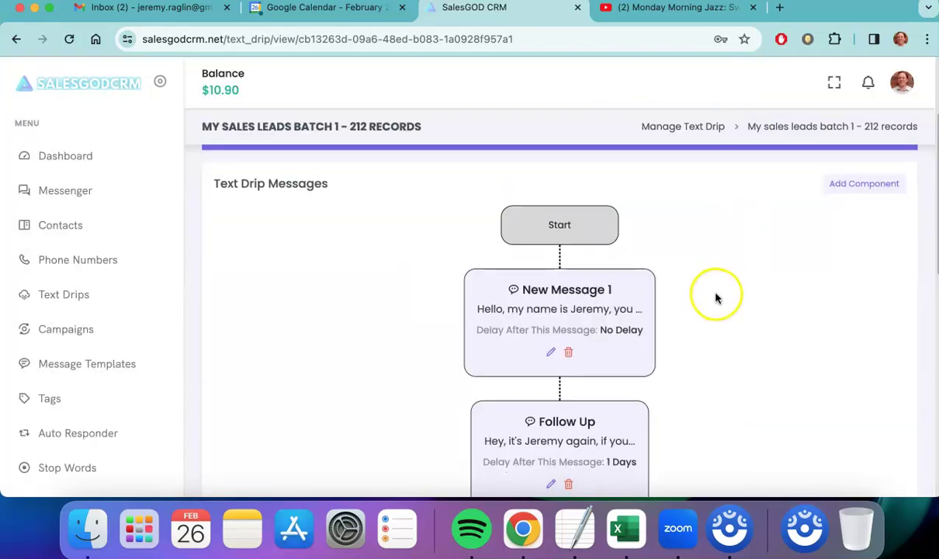
scroll(634, 348, "down", 2)
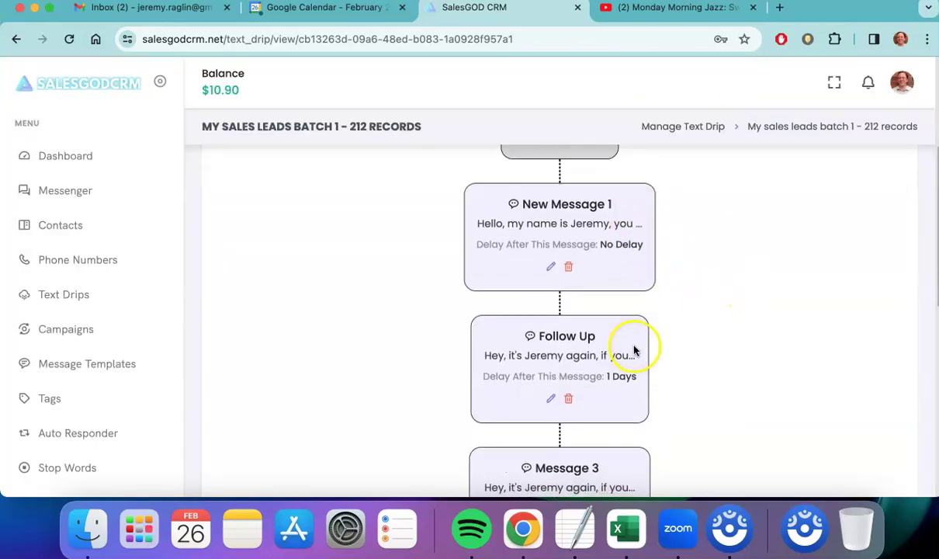
scroll(622, 308, "down", 1)
scroll(609, 359, "up", 1)
scroll(609, 358, "down", 1)
scroll(609, 353, "down", 3)
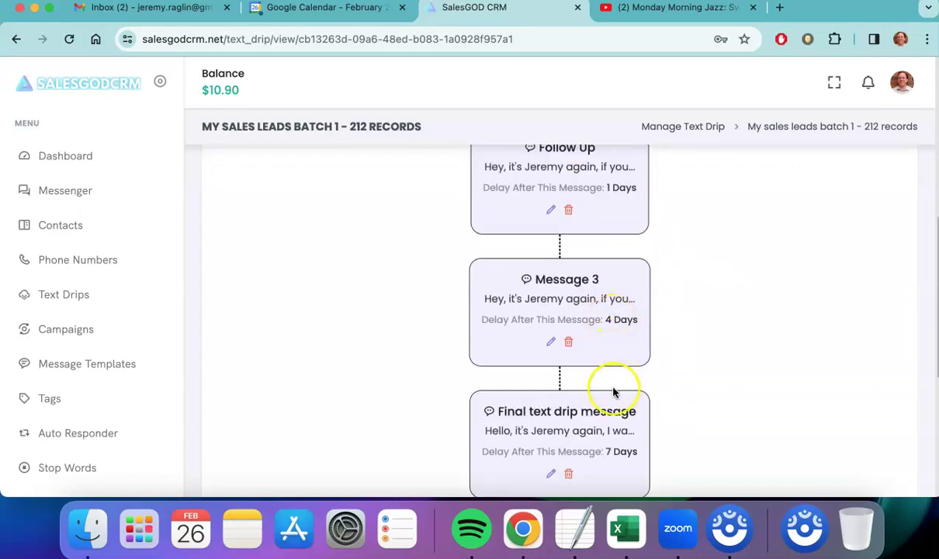
scroll(623, 465, "up", 5)
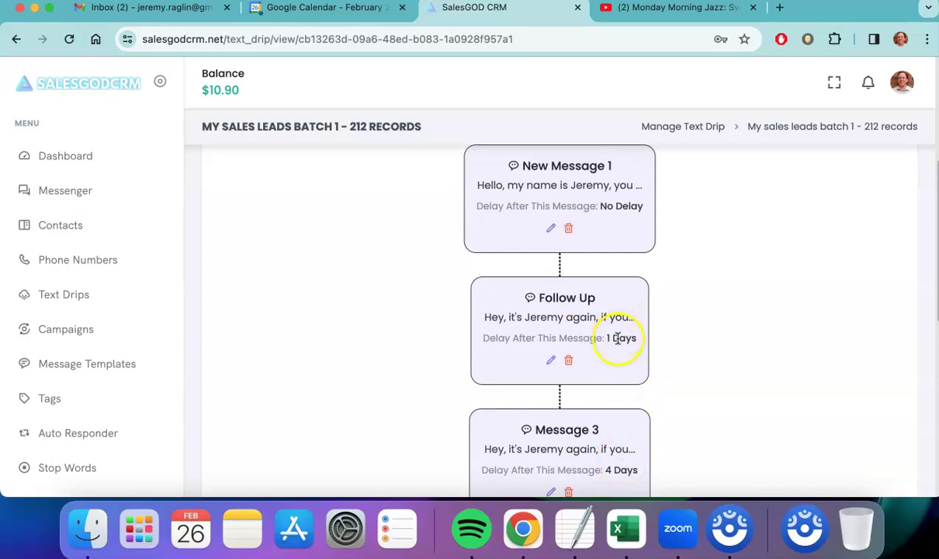
scroll(635, 404, "down", 10)
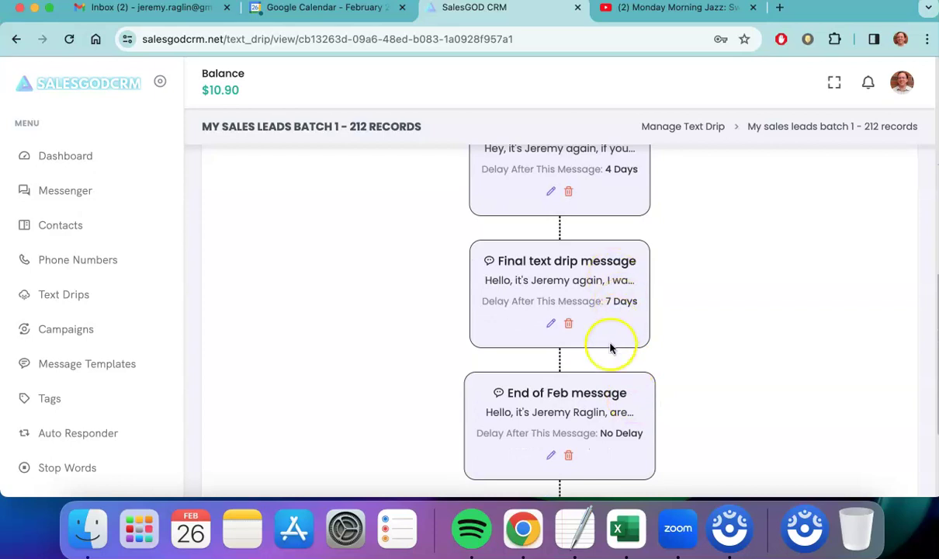
scroll(608, 359, "up", 15)
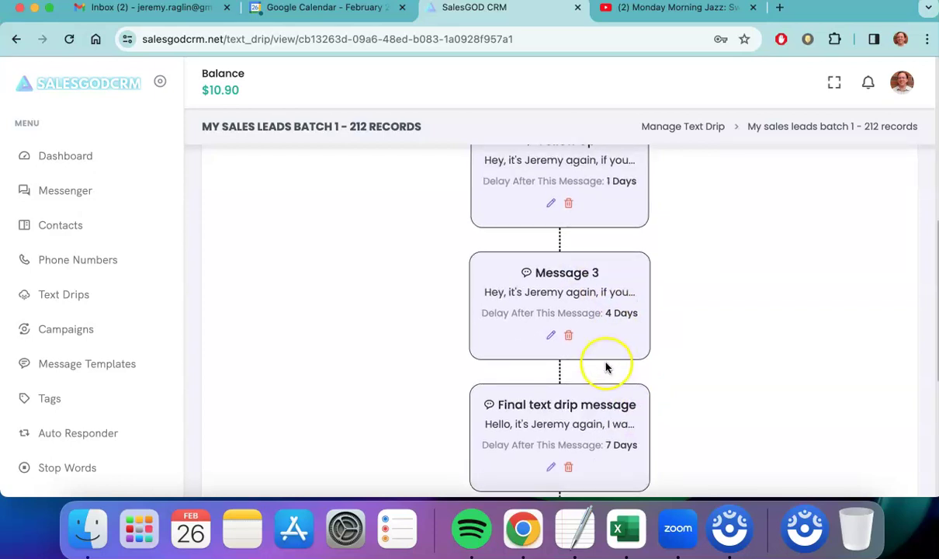
scroll(606, 366, "up", 3)
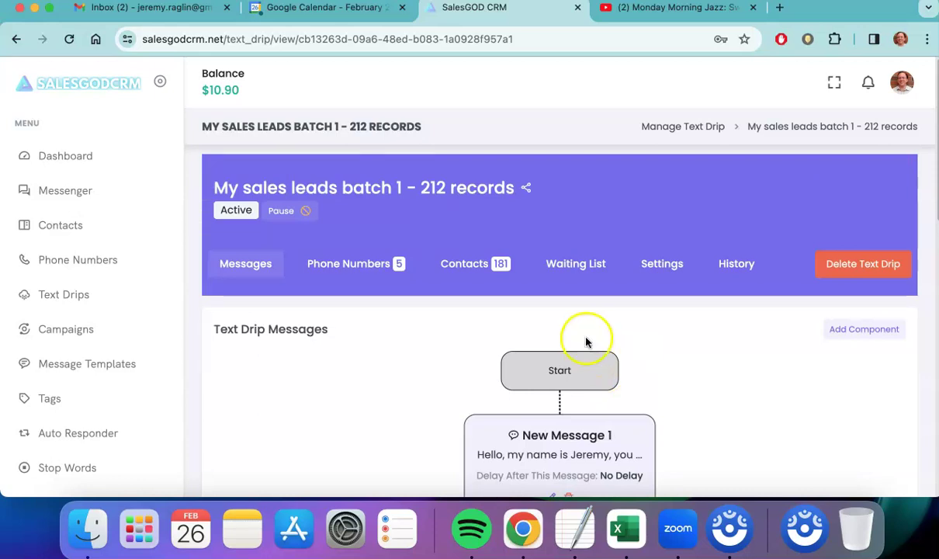
View the phone numbers attached to this text drip and its list of contacts
left_click(343, 266)
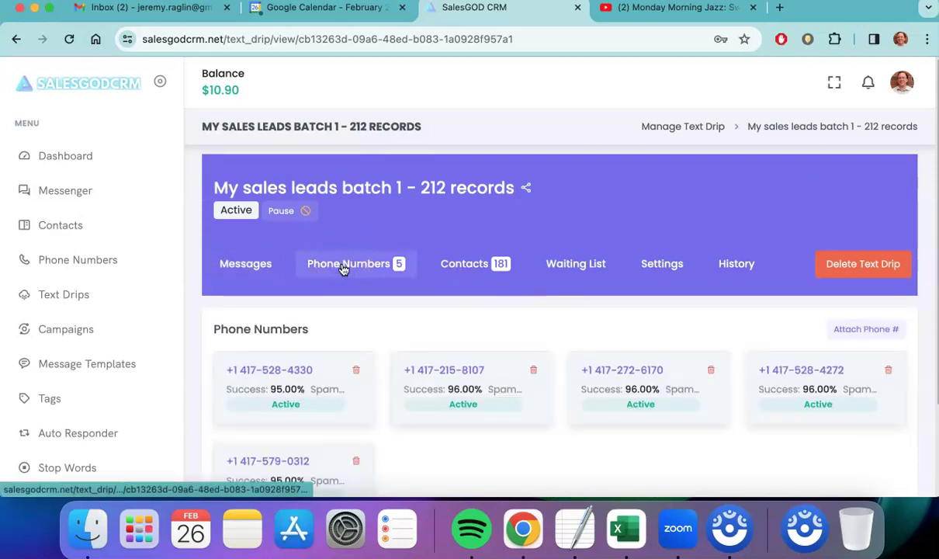
left_click(354, 266)
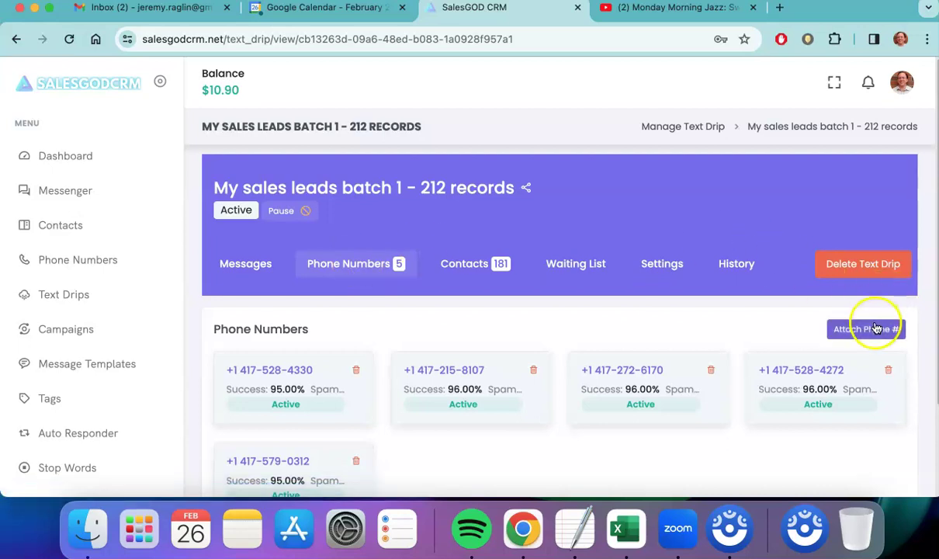
scroll(811, 357, "down", 2)
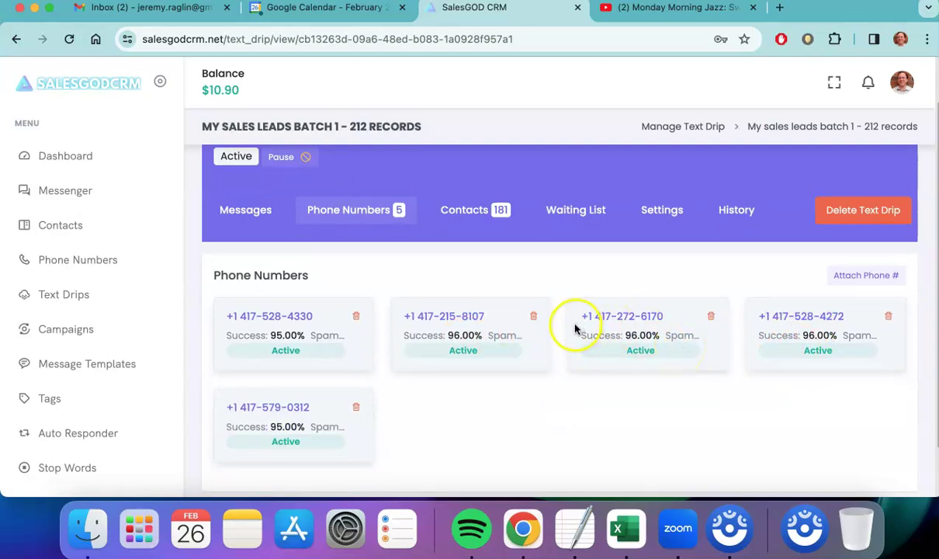
left_click(481, 204)
left_click(481, 212)
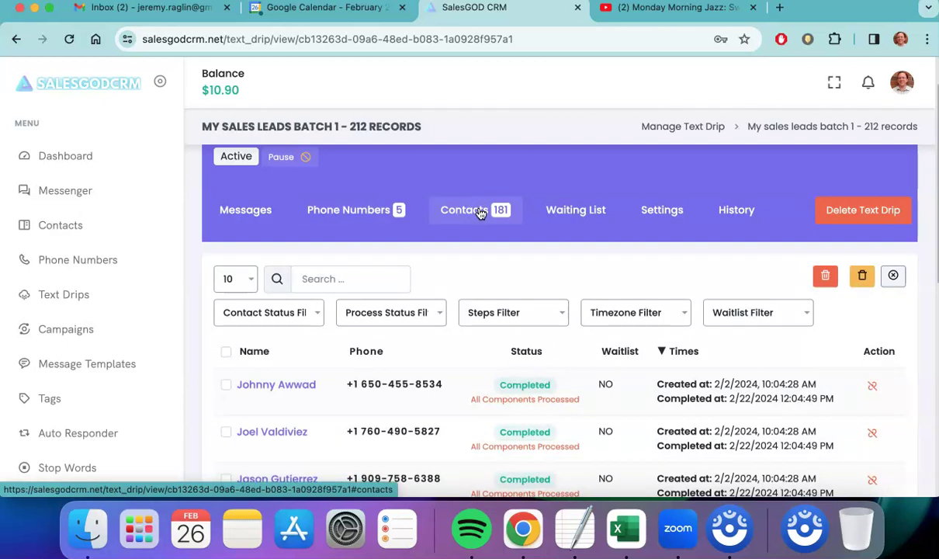
Review the text drip's settings, including its name, time window, waiting list rate, initial delay and tags
left_click(657, 211)
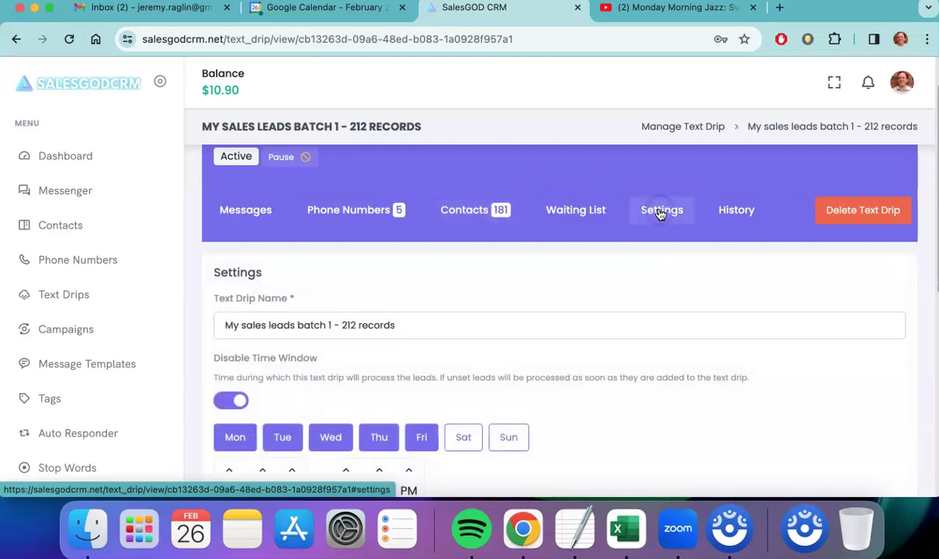
scroll(561, 318, "down", 5)
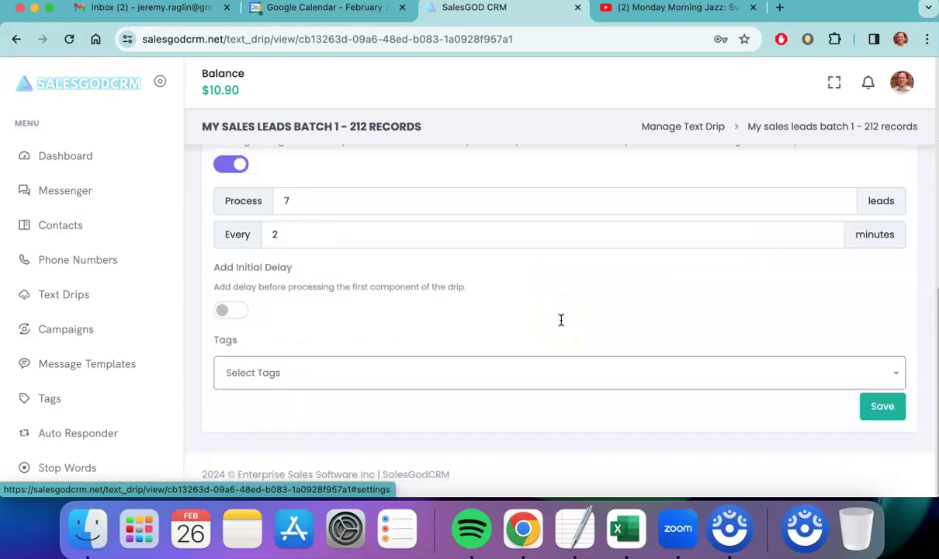
scroll(561, 324, "up", 1)
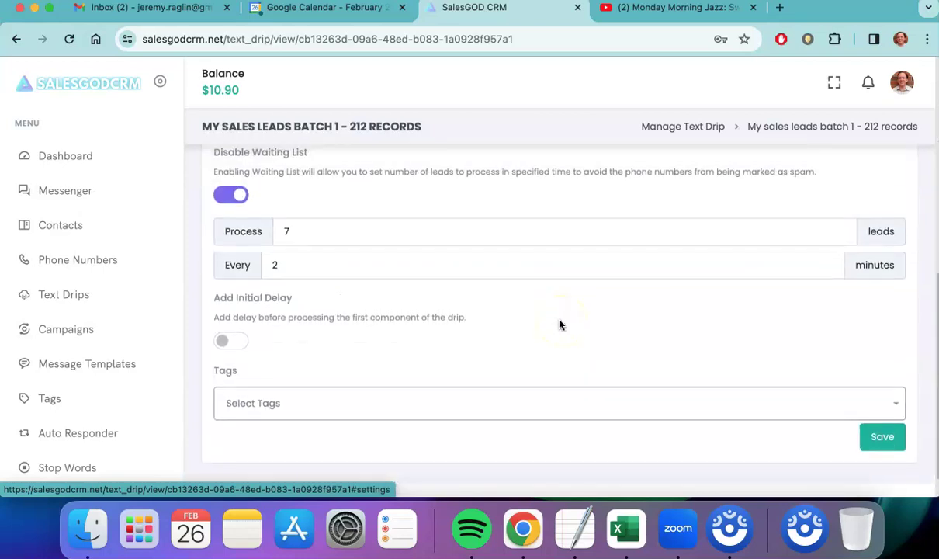
scroll(559, 324, "up", 10)
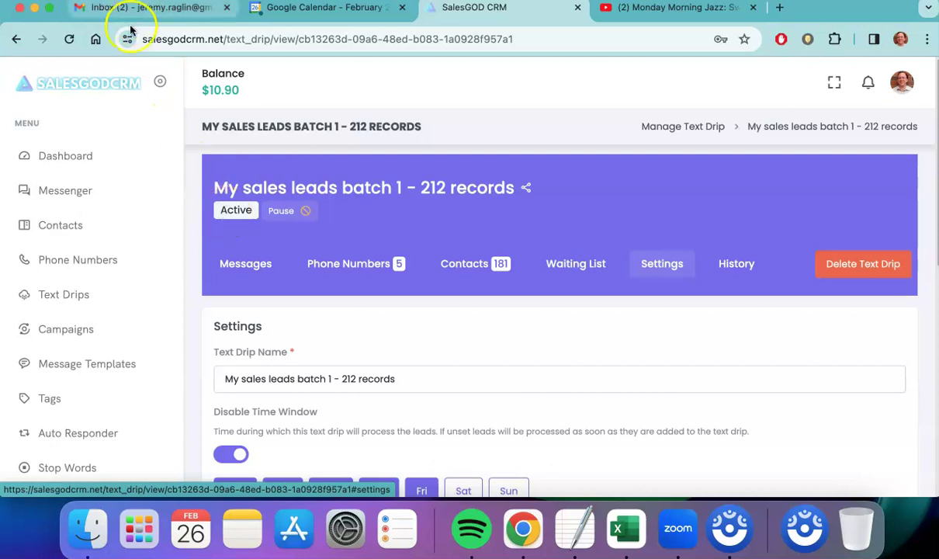
left_click(32, 193)
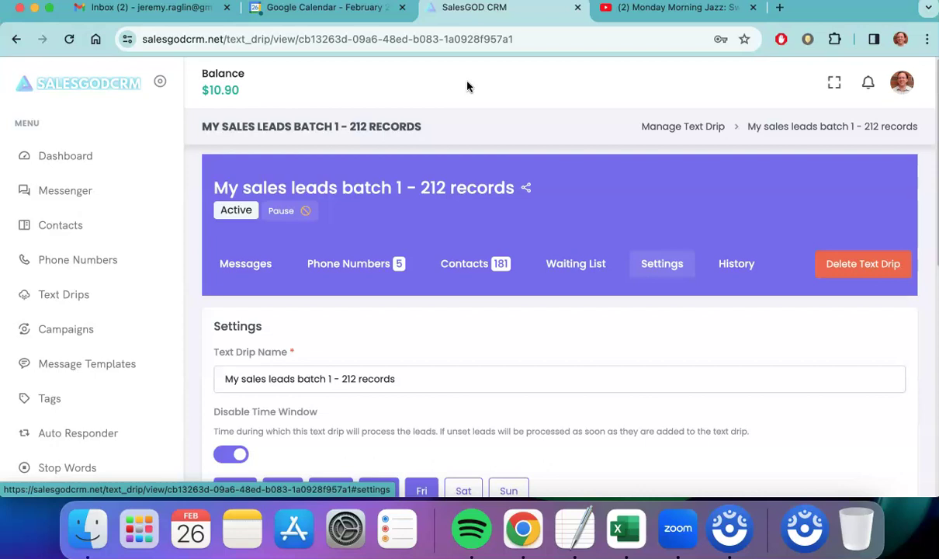
scroll(175, 221, "down", 3)
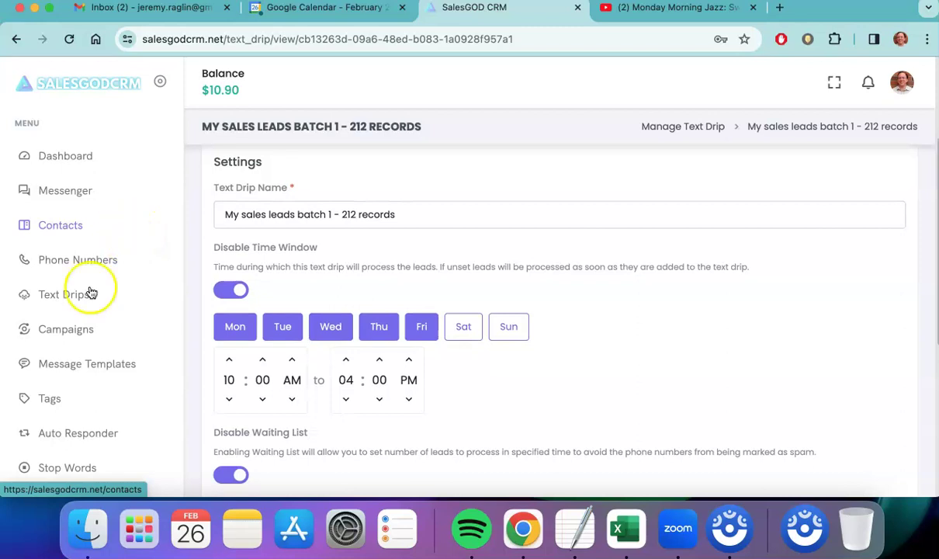
View the campaigns list, go to the message templates and start adding a new template
left_click(65, 334)
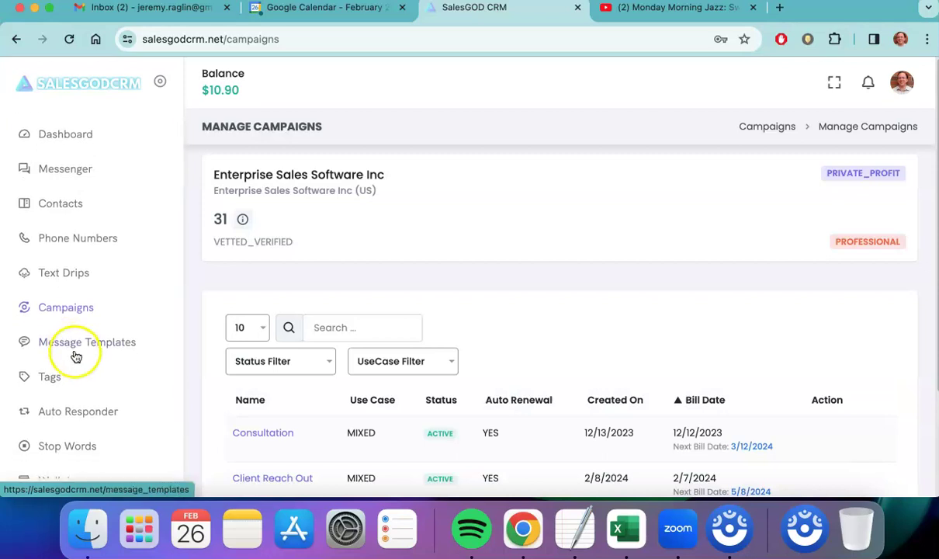
left_click(78, 353)
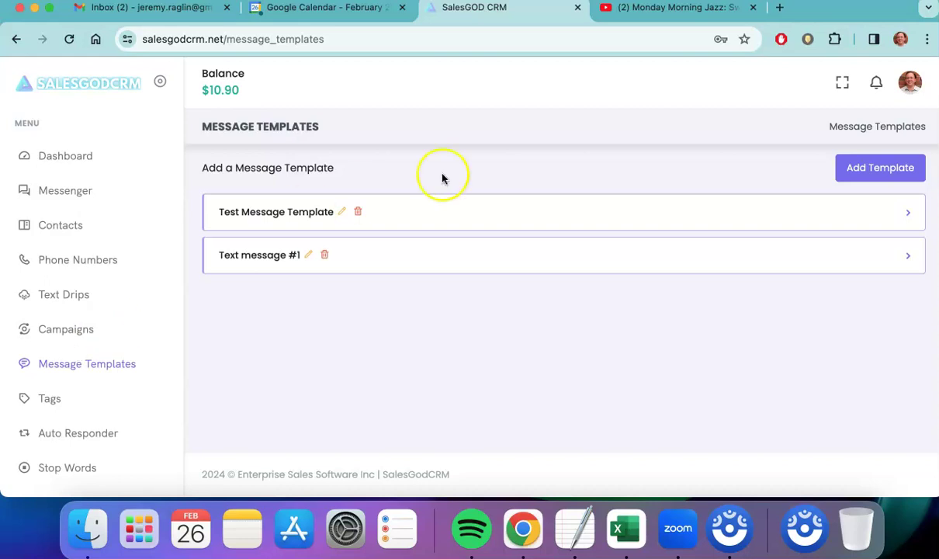
left_click(894, 169)
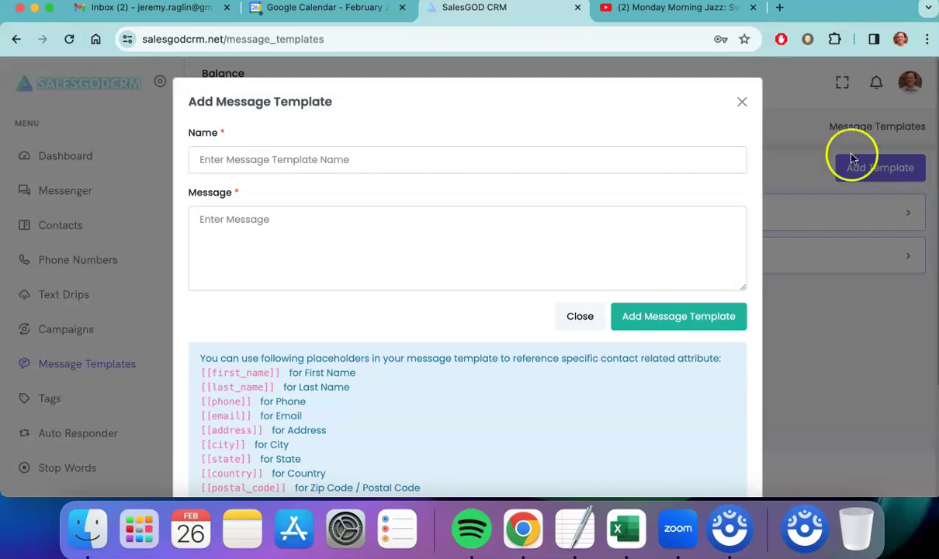
Copy the {{ Hey | Hi | Hello }} random greeting shortcode from the placeholder help into the new template's message
scroll(566, 293, "down", 4)
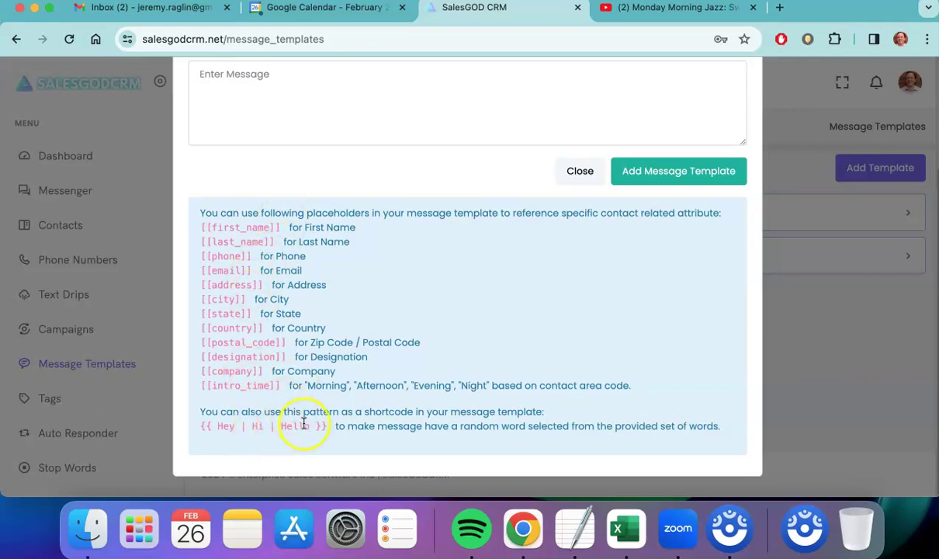
triple_click(326, 426)
key("super+c")
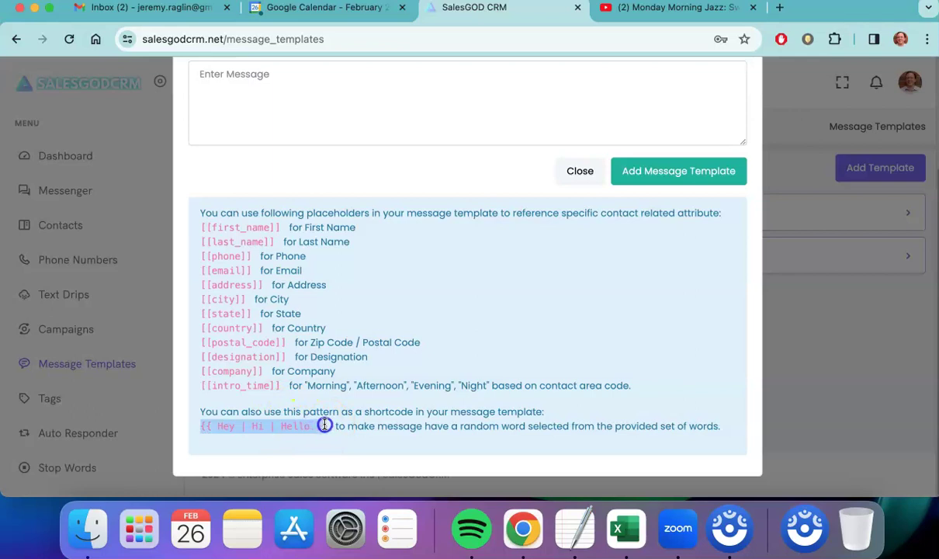
scroll(310, 349, "up", 4)
left_click(297, 253)
key("super+v")
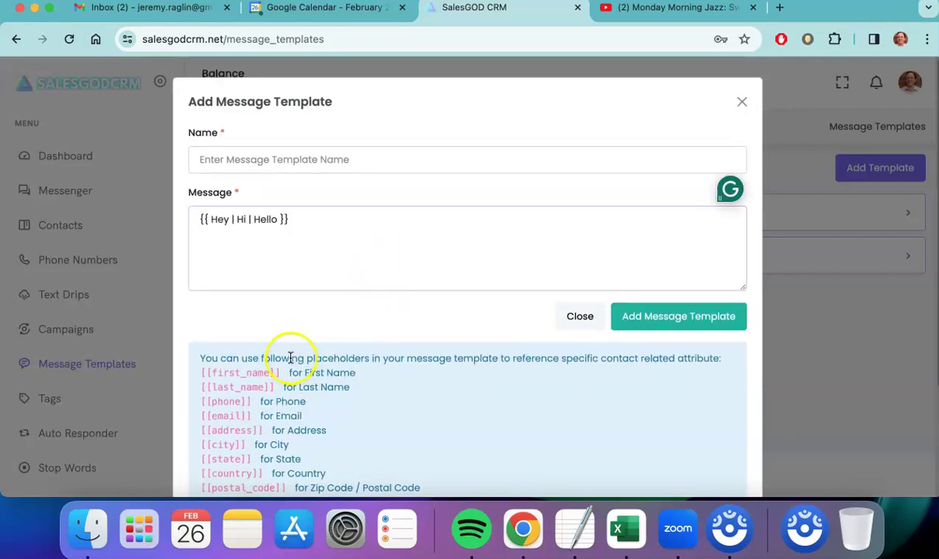
Copy the [[first_name]] placeholder into the template's message after the greeting shortcode
left_click_drag(281, 372, 186, 376)
key("super+c")
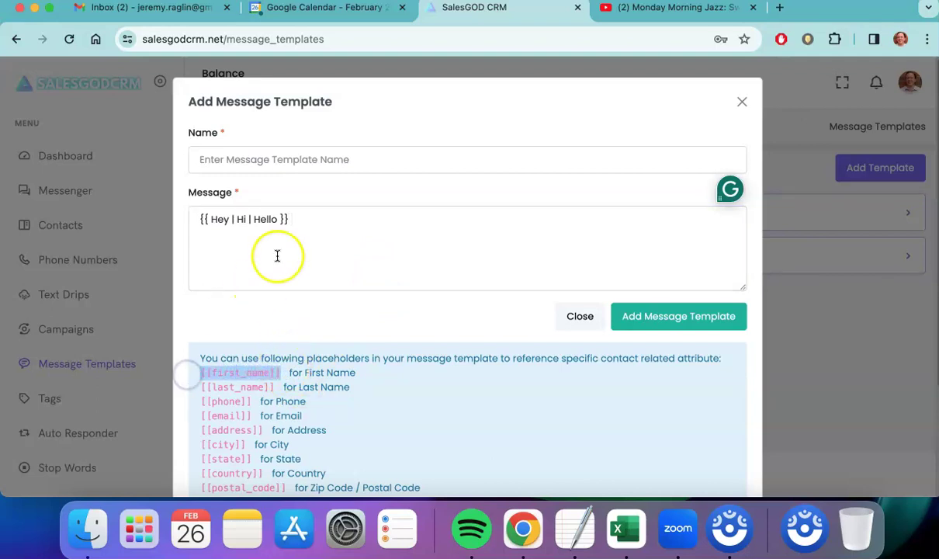
left_click(296, 220)
key("super+v")
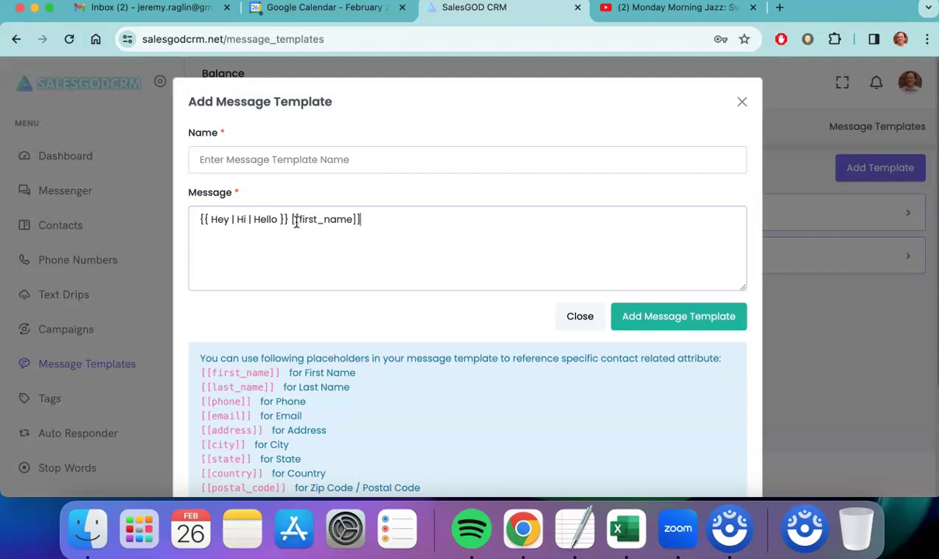
Continue the template's message after the first-name placeholder with ", following up to see if you still XXXXXXX, call or text me back at this number."
left_click(279, 245)
type(", following up to see if you ")
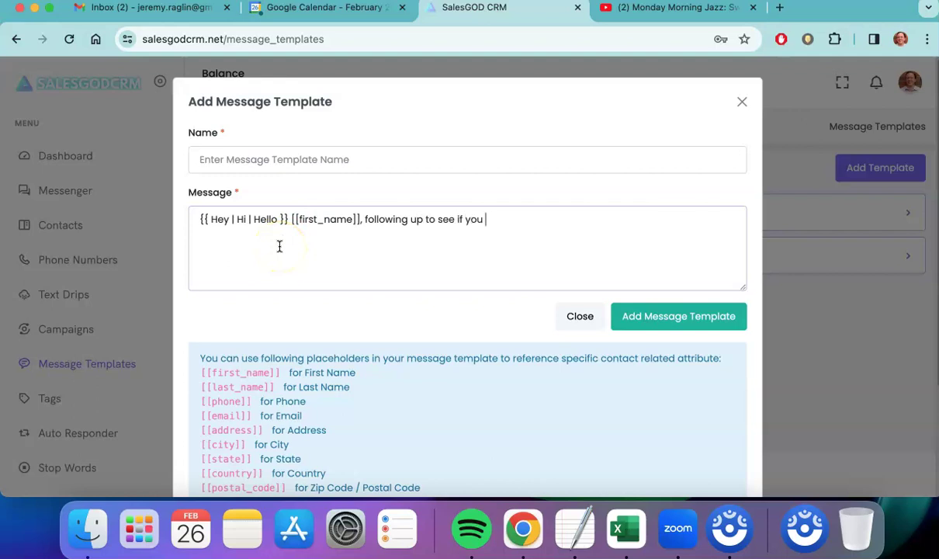
type("still XXXXXXX")
left_click(293, 227)
type(", ")
type("coll or tex")
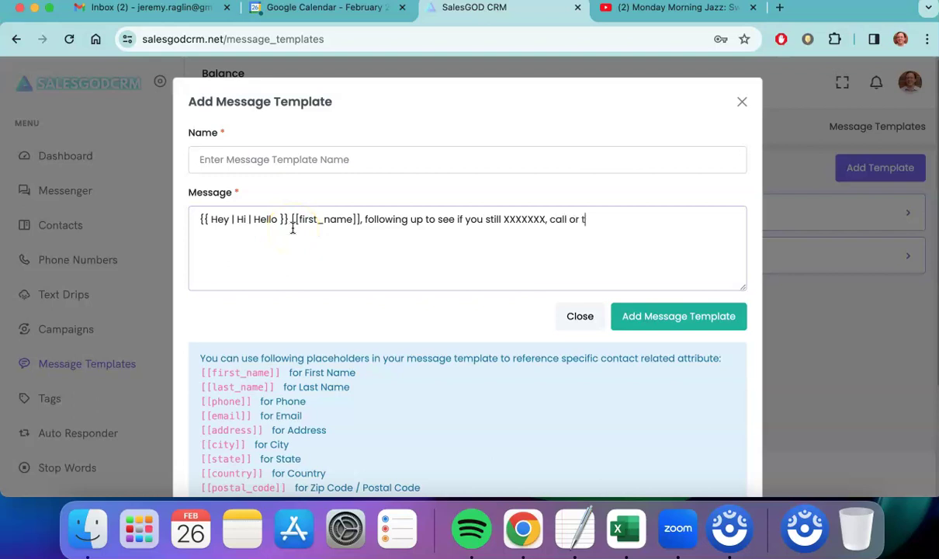
type("t me a")
key("BackSpace")
type("back at th")
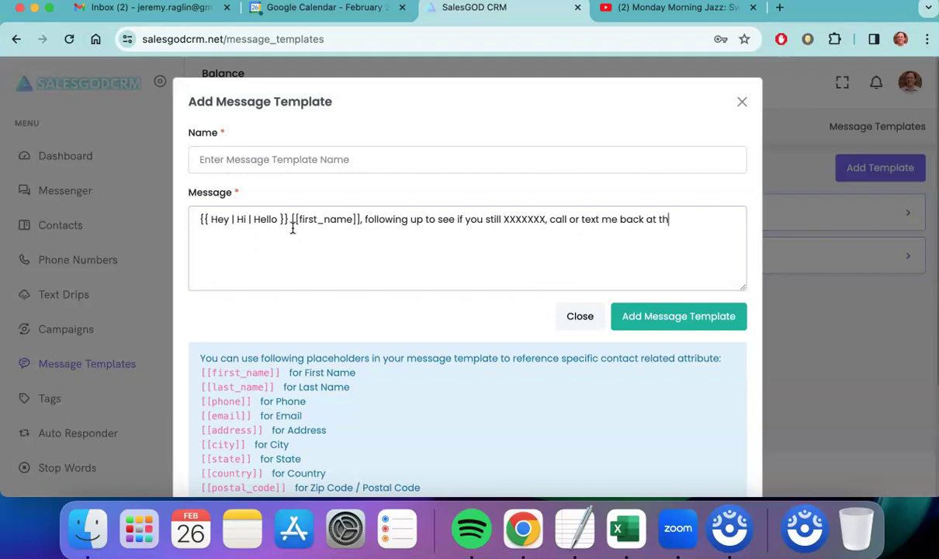
type("is number.")
Add an opt-out line reading "Text cease to be remove" below the first line of the template's message
key("Return")
type("Text cease to e")
key("BackSpace")
type("be remove")
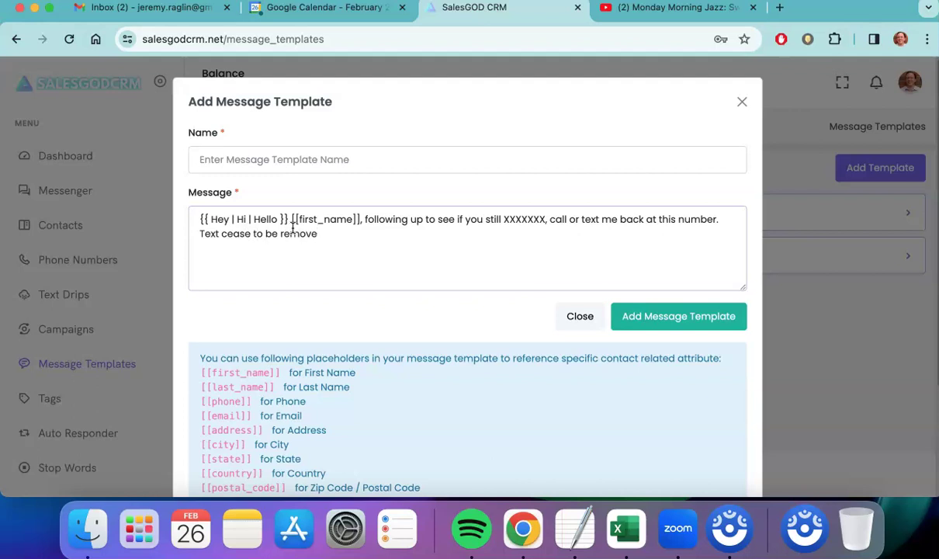
Name the message template TEST and save it
left_click(306, 160)
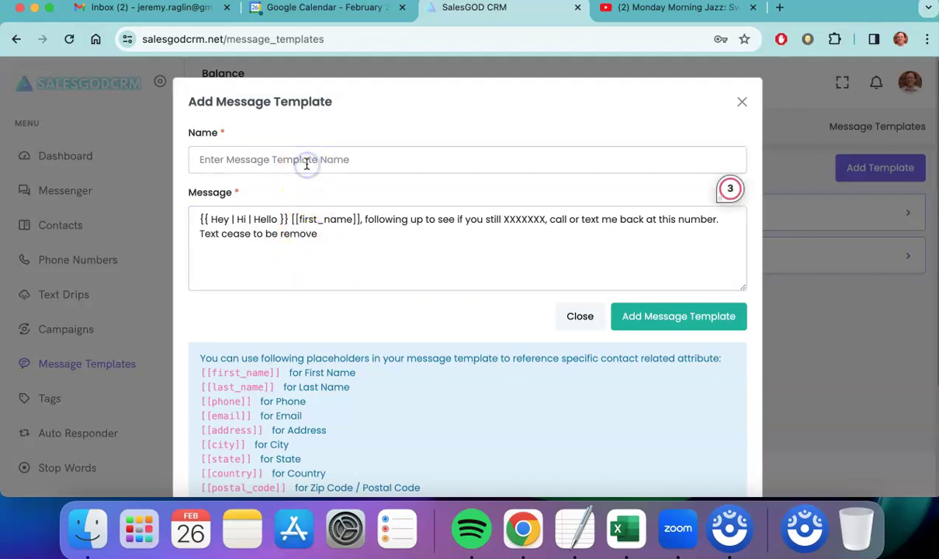
type("TEST")
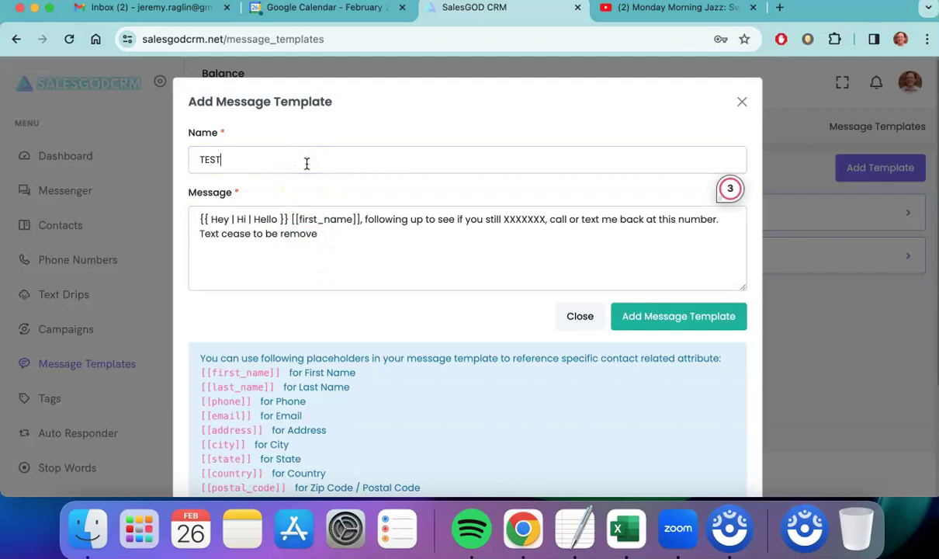
left_click(641, 321)
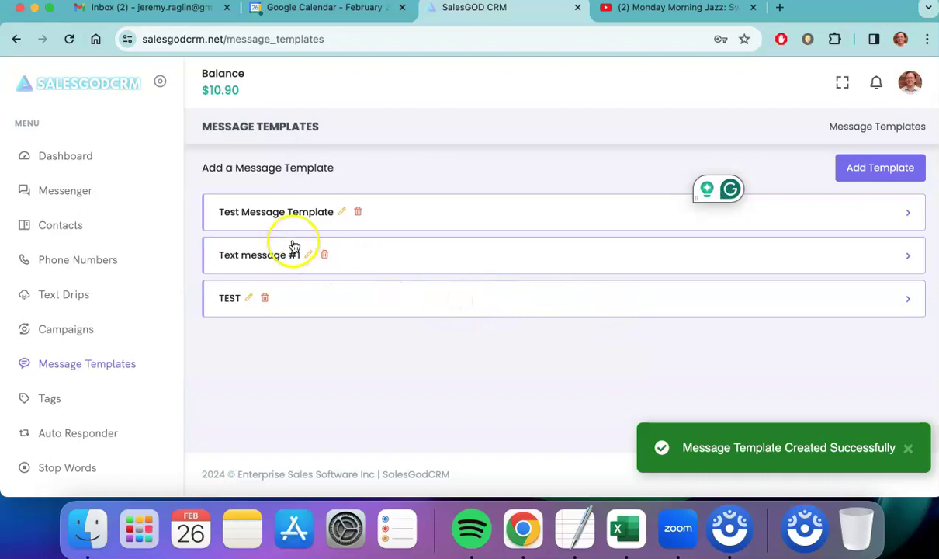
Try the TEST template's copied message in a new text component of the "My sales leads batch 1 - 212 records" text drip, closing it unsaved
left_click(228, 299)
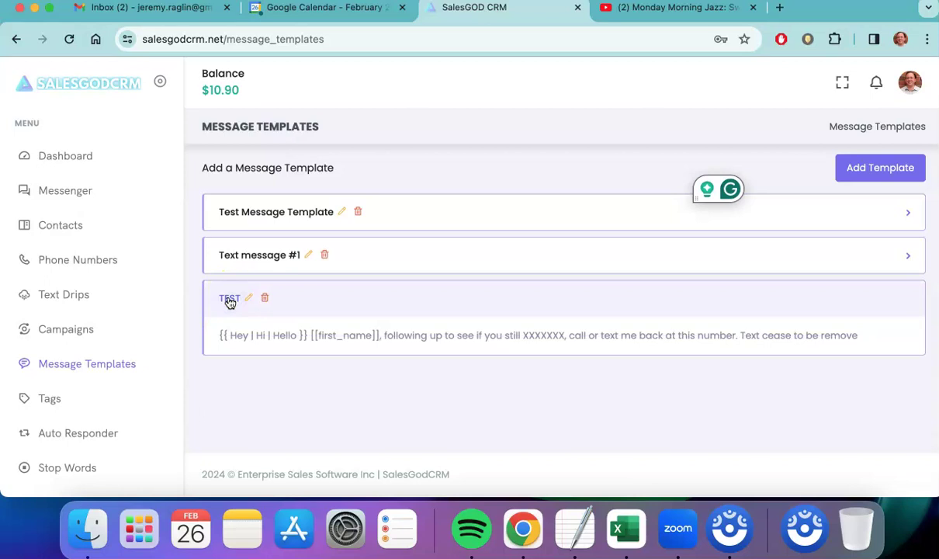
triple_click(278, 335)
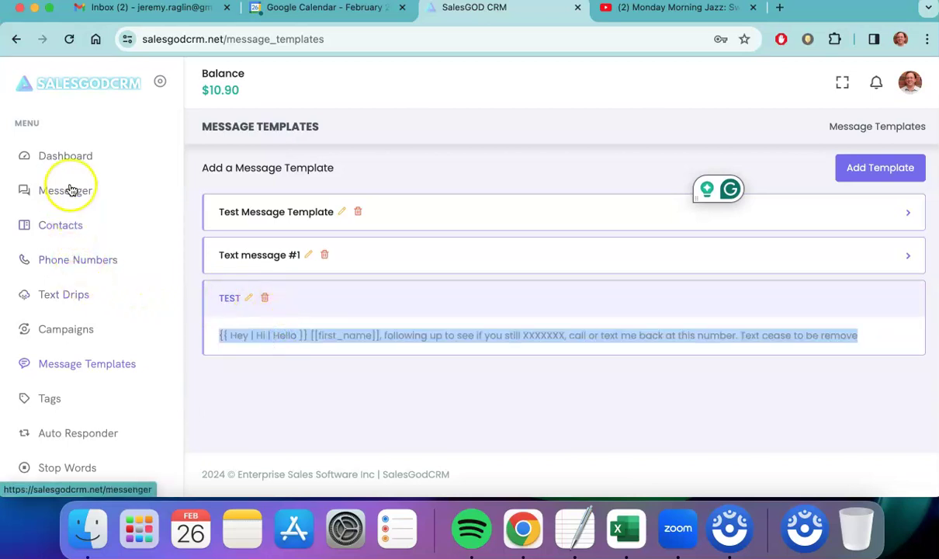
left_click(55, 294)
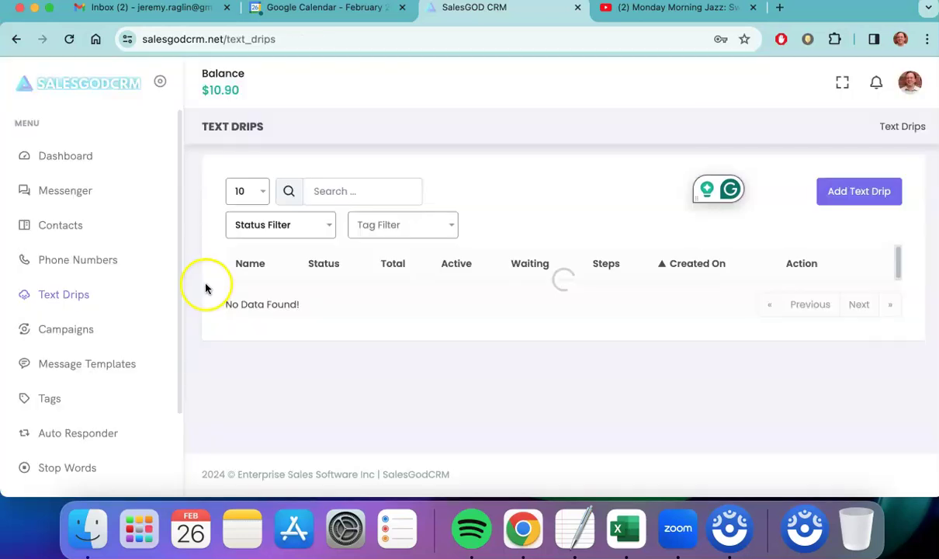
left_click(390, 299)
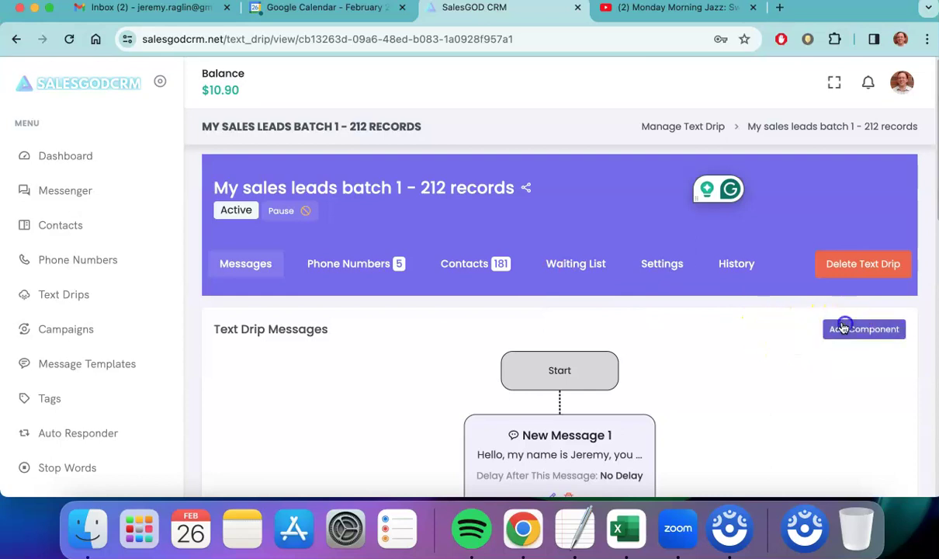
left_click(838, 328)
left_click(562, 280)
key("super+v")
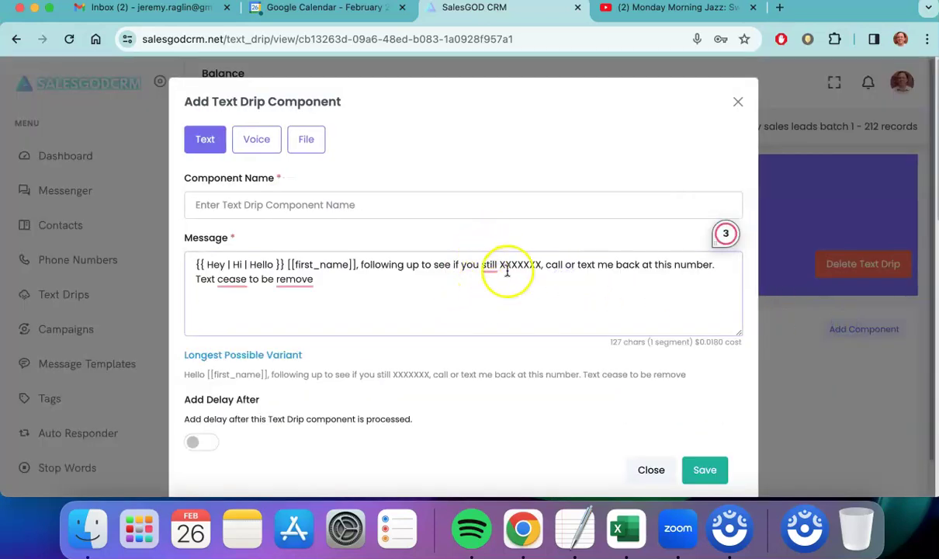
left_click(741, 102)
scroll(598, 361, "down", 1)
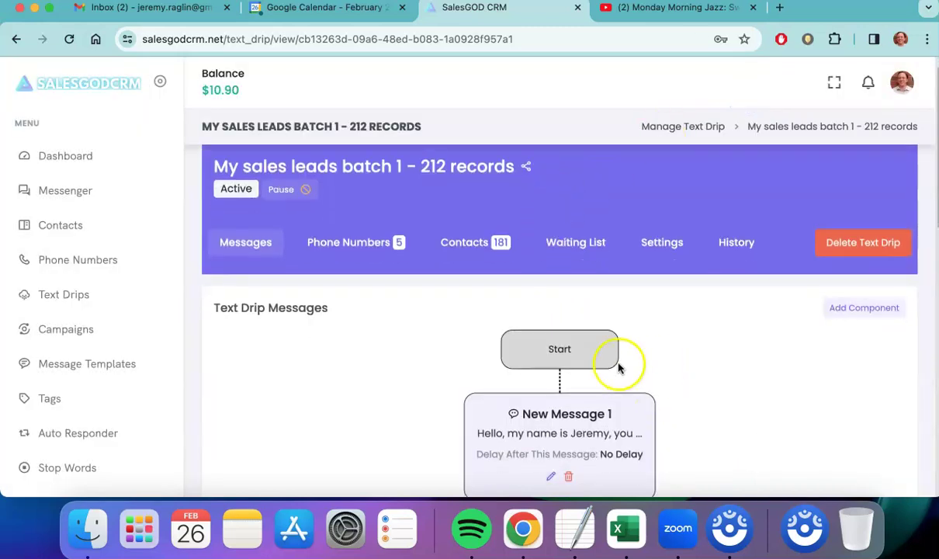
Return to the message templates and expand the TEST template to review its message
left_click(90, 371)
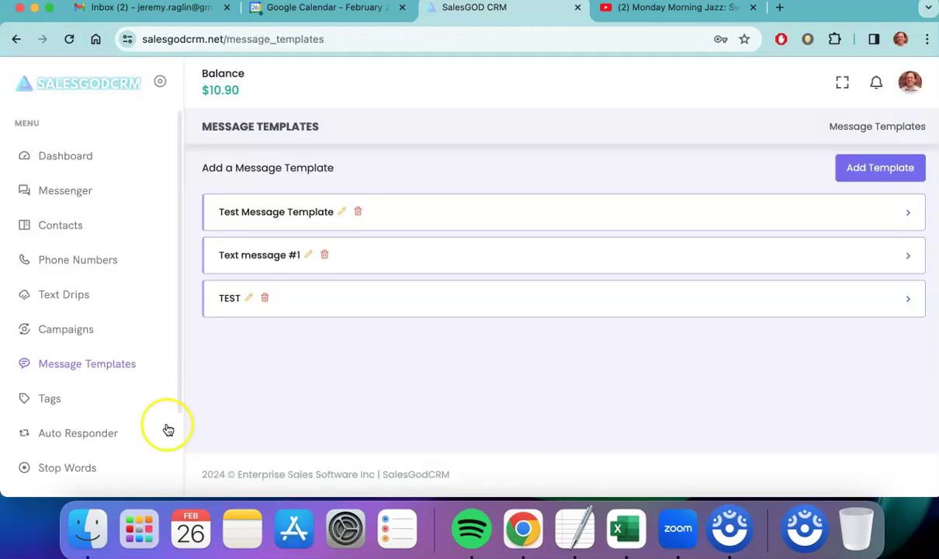
left_click(243, 305)
double_click(342, 337)
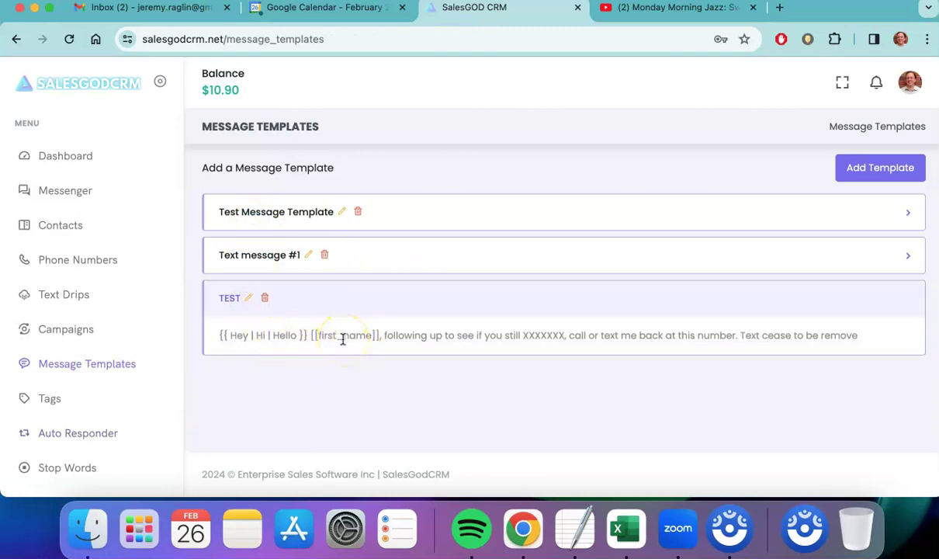
left_click(147, 251)
View the tags page and the auto responder page
scroll(142, 245, "down", 1)
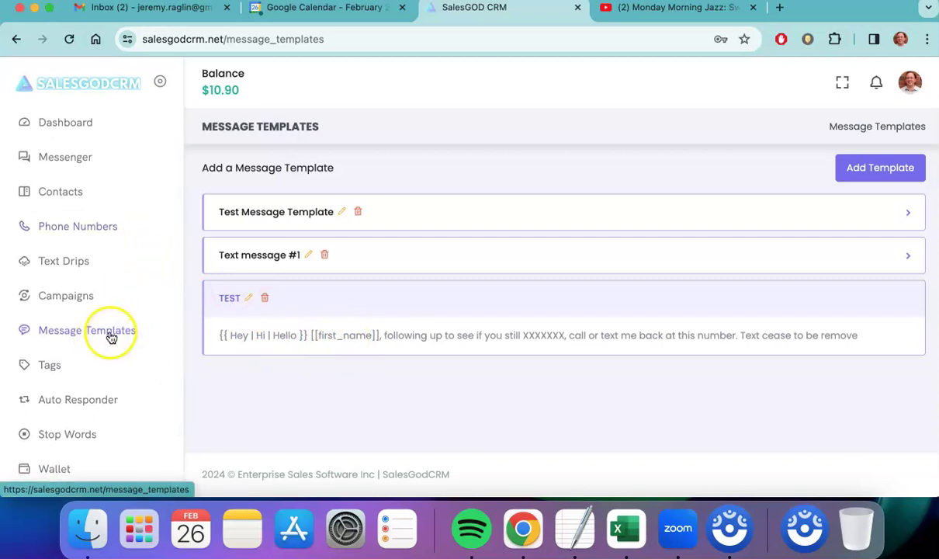
left_click(47, 370)
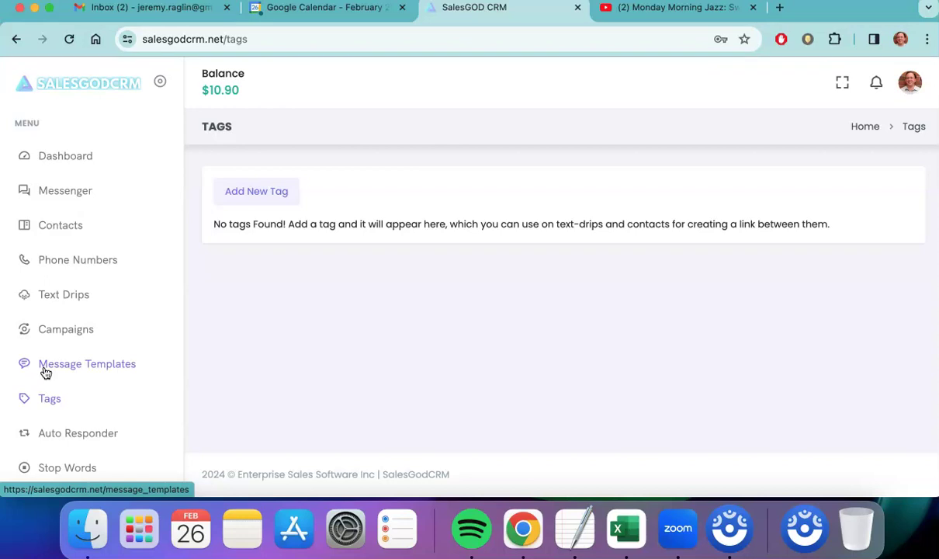
scroll(46, 373, "down", 2)
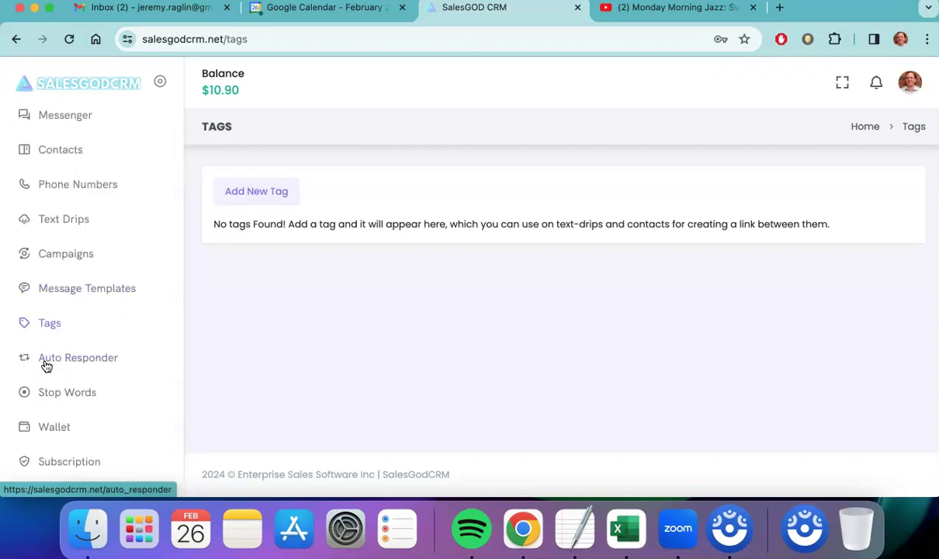
left_click(47, 364)
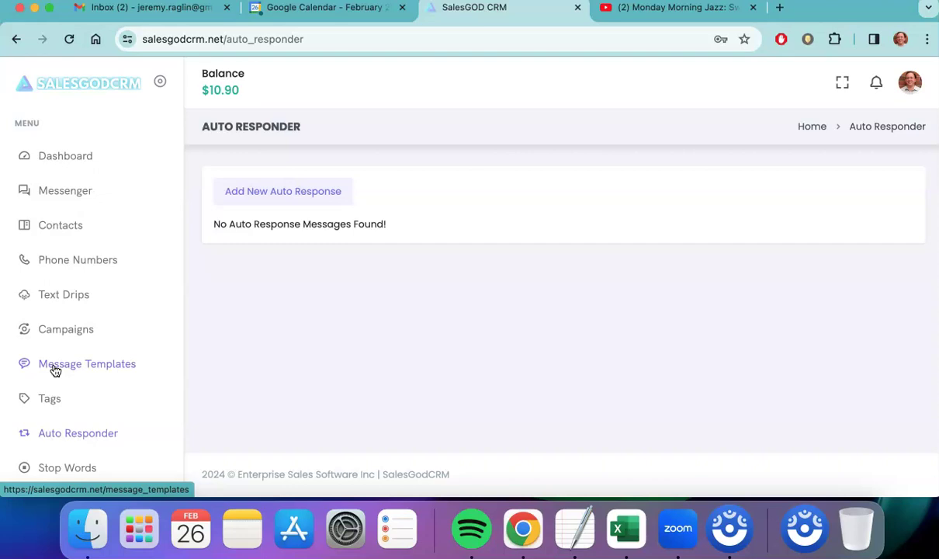
Review the list of stop words that are checked against received text messages
scroll(55, 370, "down", 2)
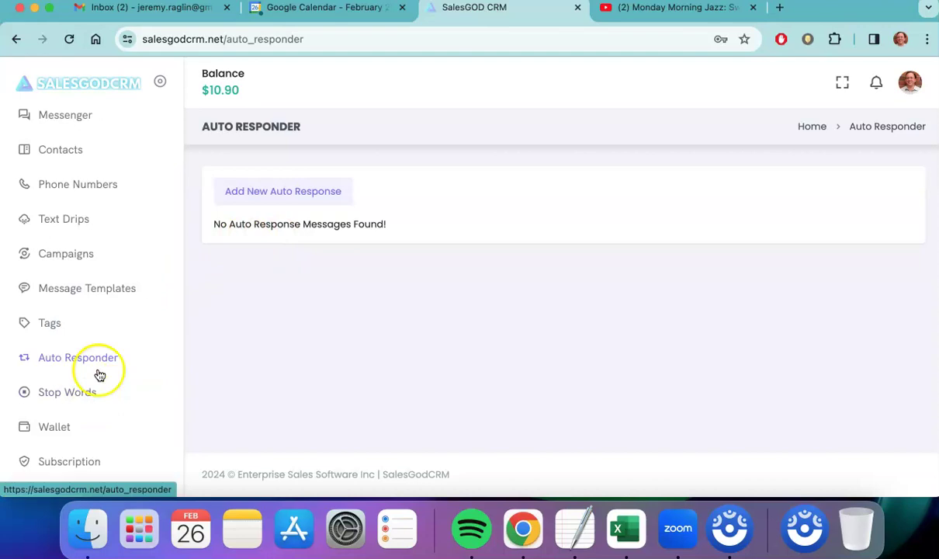
left_click(69, 392)
scroll(77, 388, "down", 1)
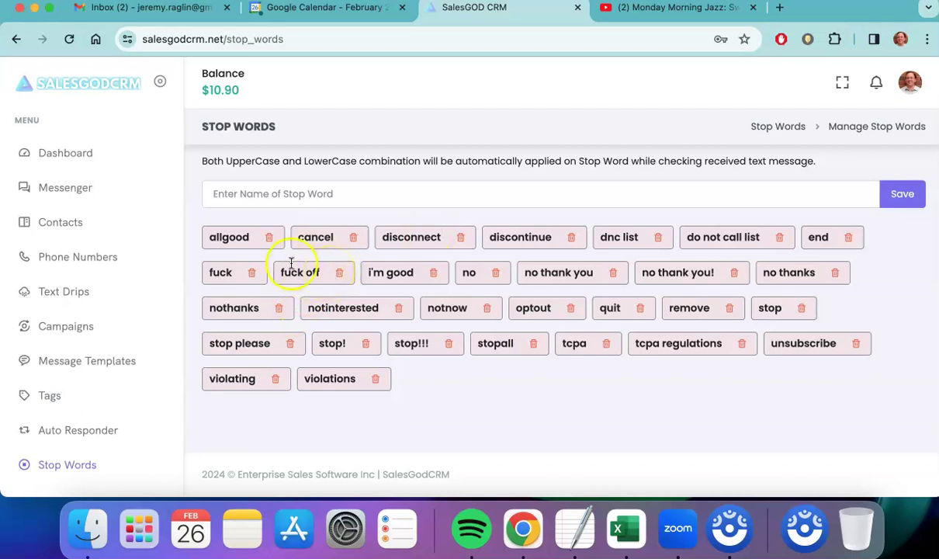
Check the messenger's chat settings for automatically archiving opted-out contacts, leaving them as they are
left_click(90, 188)
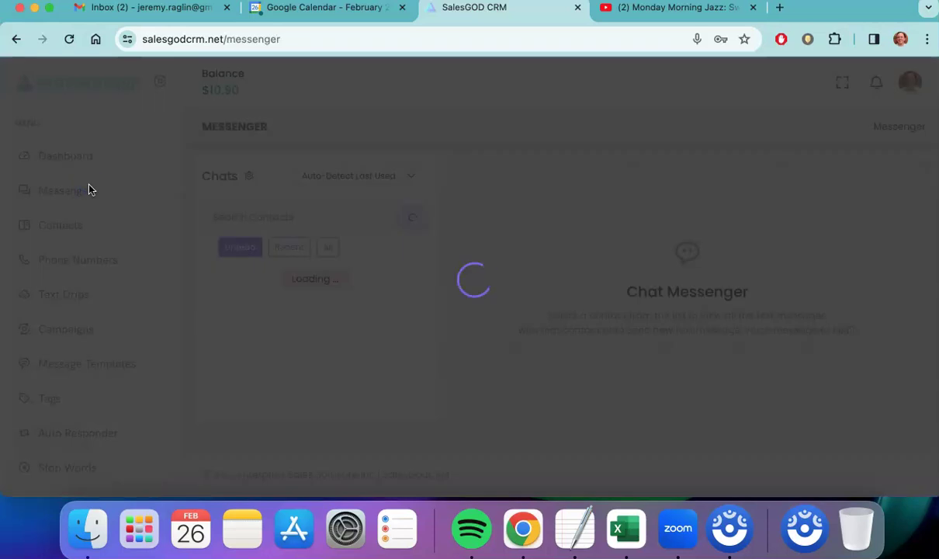
left_click(250, 178)
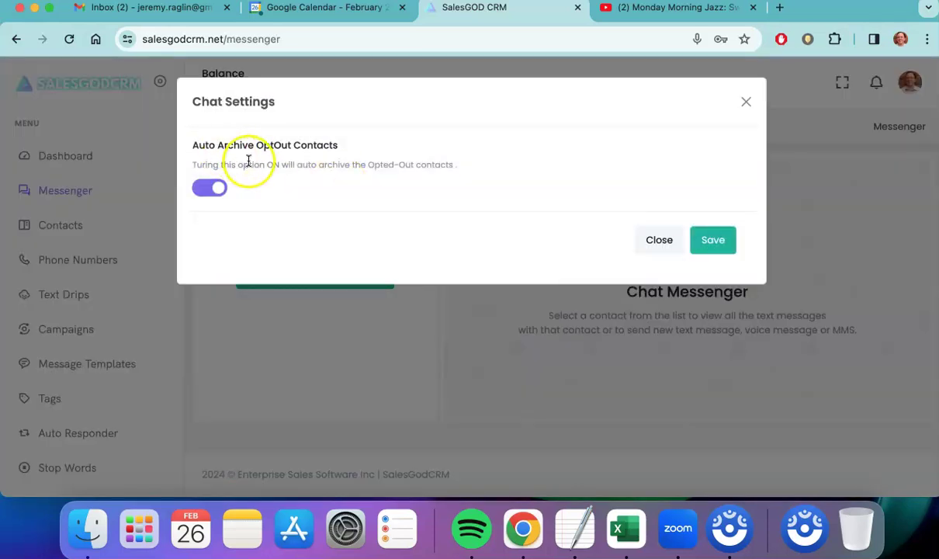
left_click(746, 99)
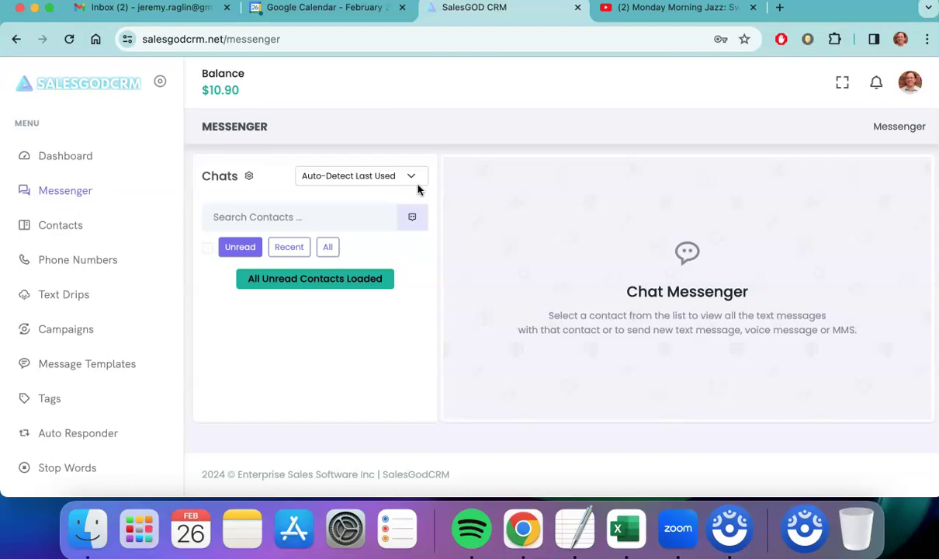
Open the wallet to view the available balance and transactions
scroll(153, 284, "down", 2)
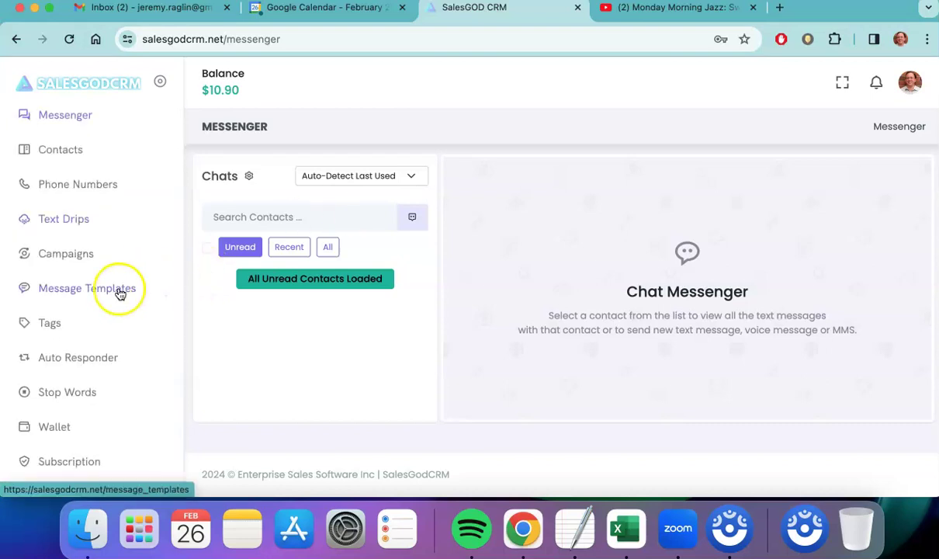
left_click(56, 428)
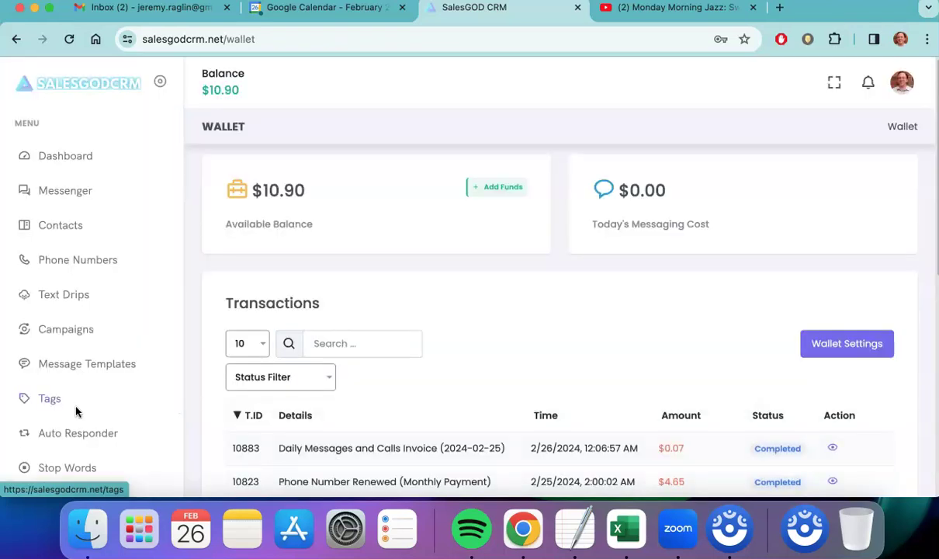